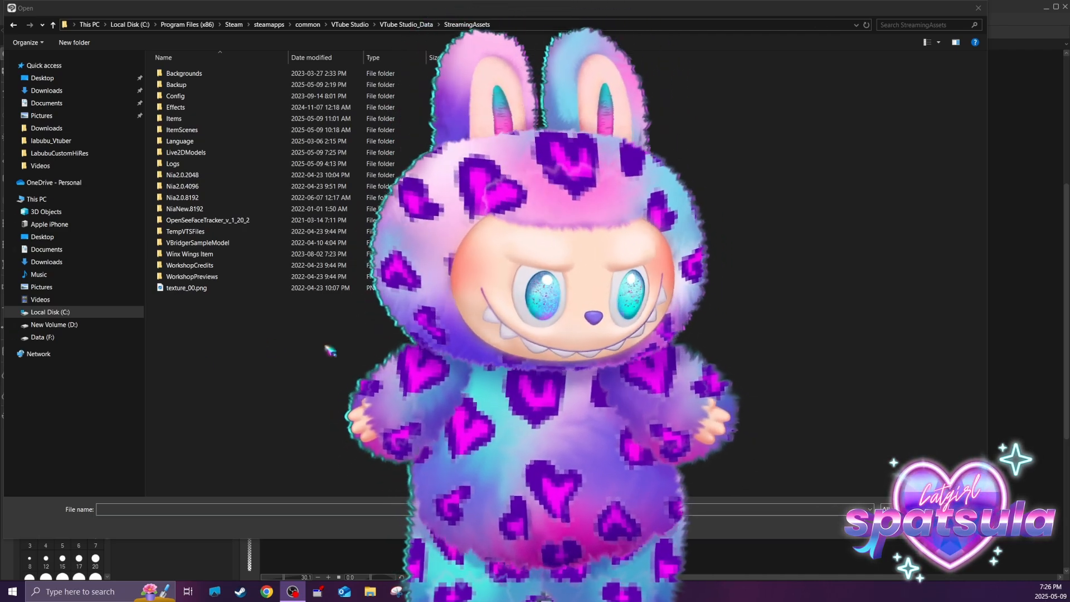
Open LabubuTexture.psd from the LabubuCustomHiRes folder inside Live2DModels.
{"action": "key", "text": "Escape"}
{"action": "left_click", "coordinate": [12, 18]}
{"action": "left_click", "coordinate": [42, 106]}
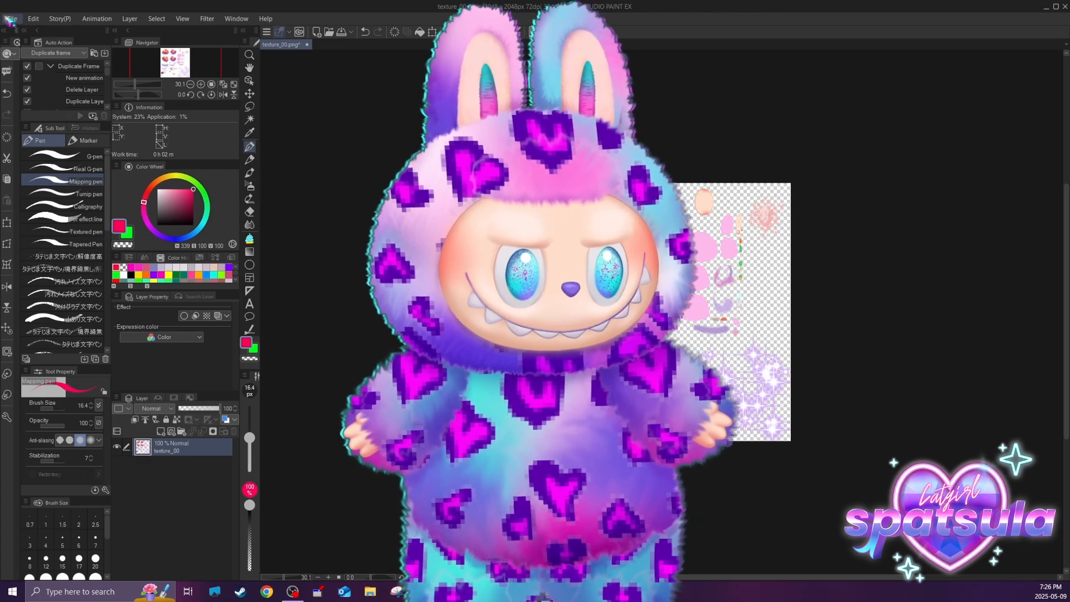
{"action": "key", "text": "alt+Tab"}
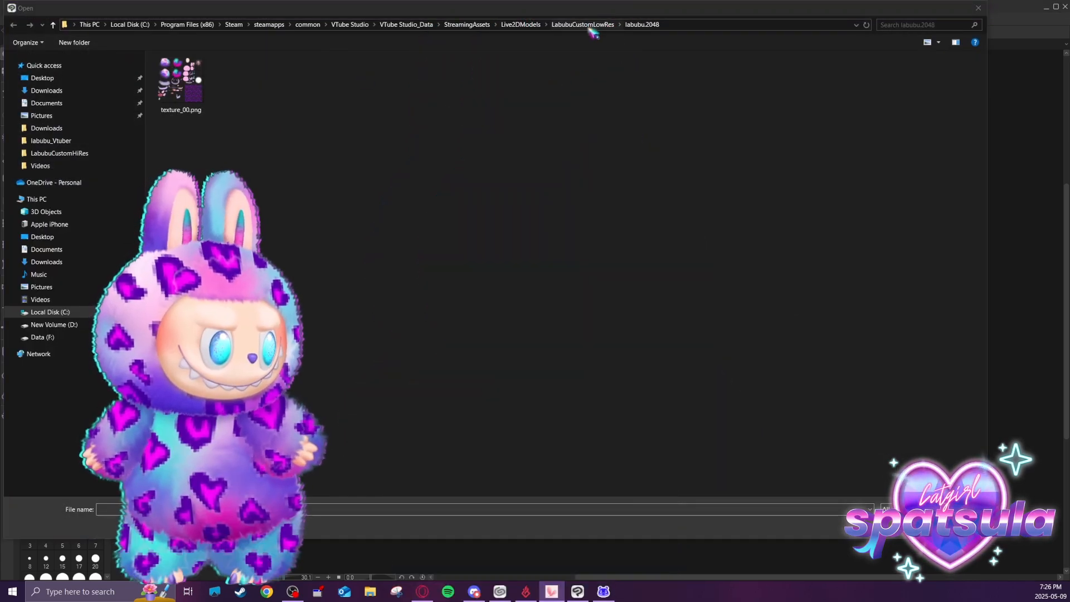
{"action": "left_click", "coordinate": [583, 25]}
{"action": "left_click", "coordinate": [521, 25]}
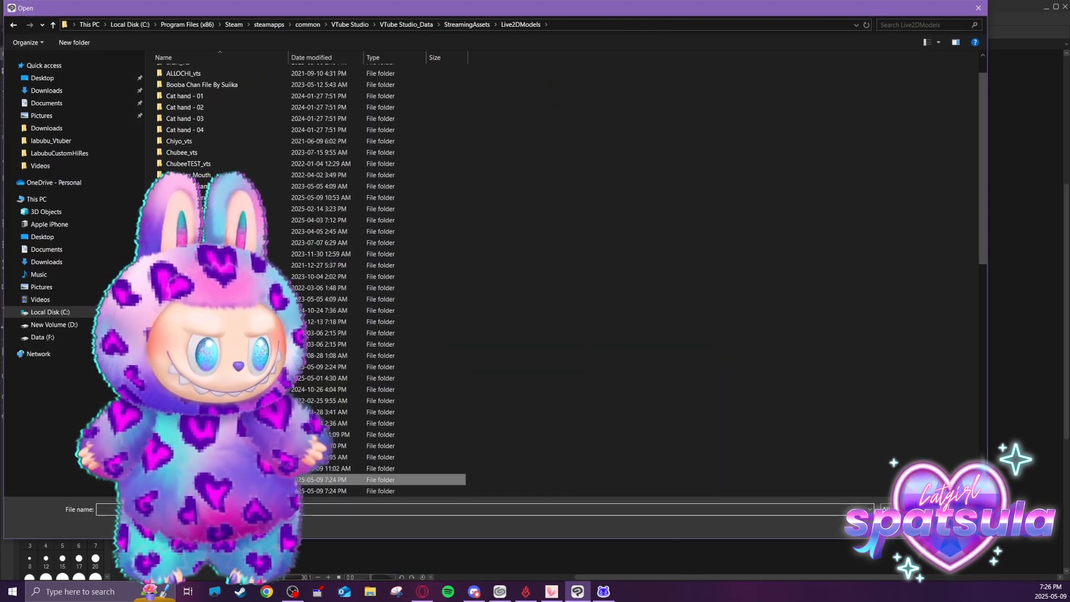
{"action": "double_click", "coordinate": [223, 479]}
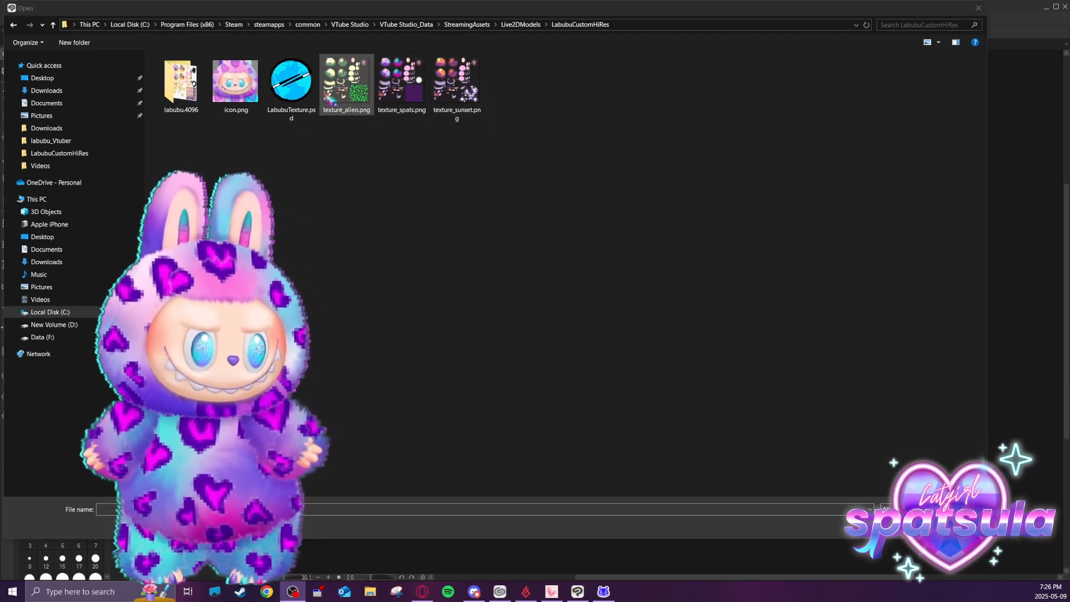
{"action": "double_click", "coordinate": [293, 92]}
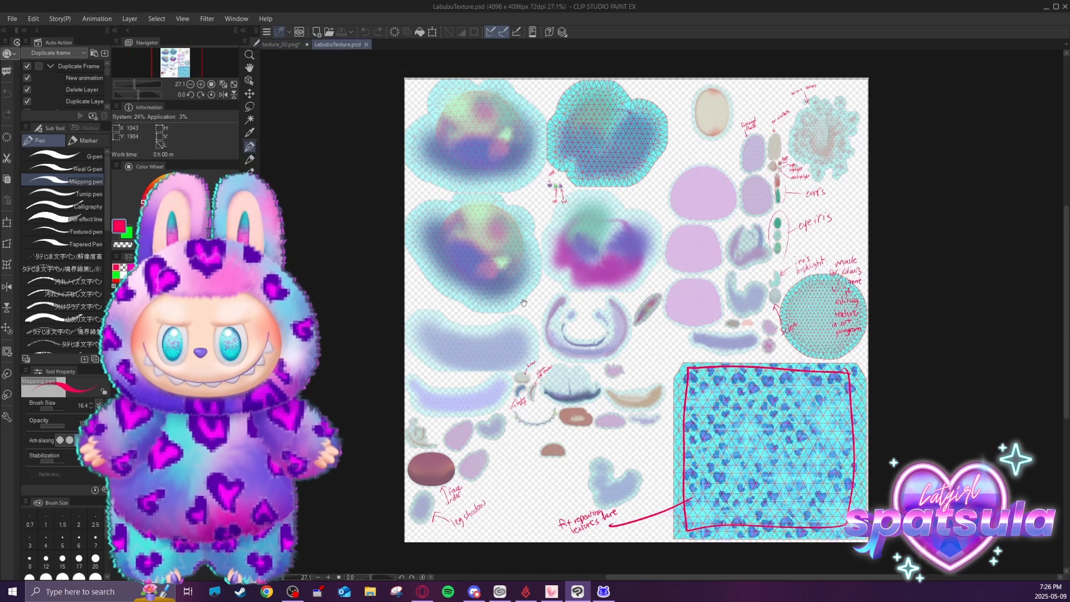
Examine the texture sheet's mesh overlay, large fur pieces and square repeating-pattern area.
{"action": "scroll", "coordinate": [524, 303], "scroll_direction": "up", "scroll_amount": 4}
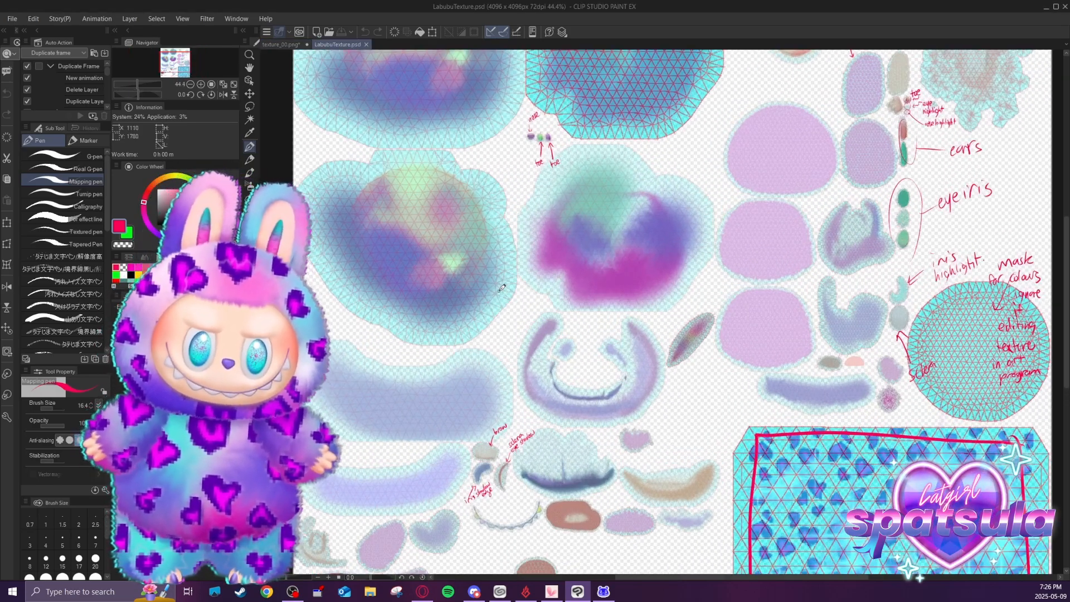
{"action": "left_click_drag", "start_coordinate": [593, 172], "coordinate": [536, 270]}
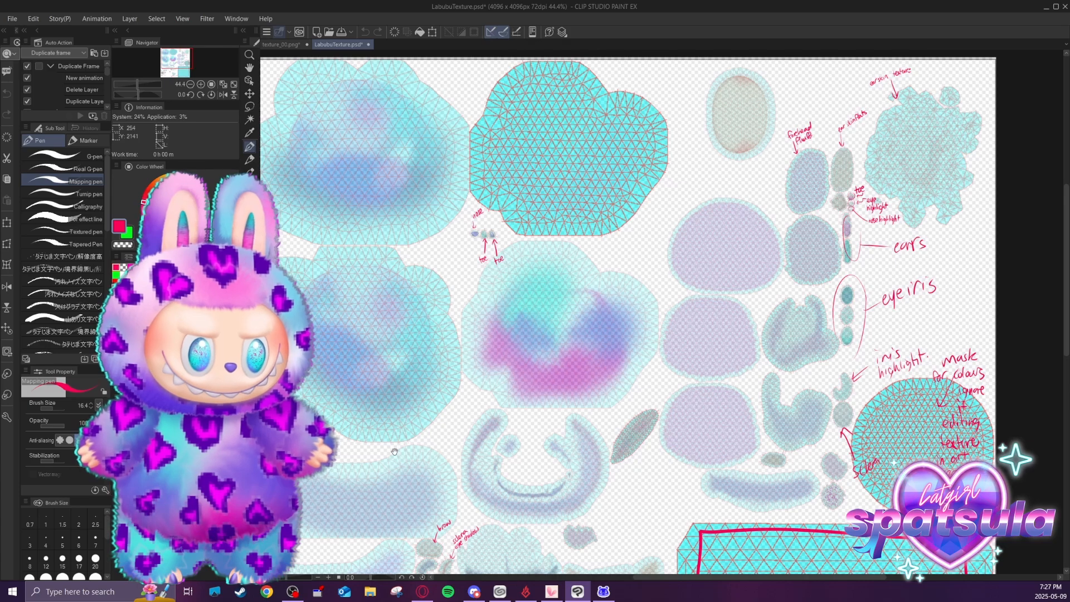
{"action": "scroll", "coordinate": [395, 452], "scroll_direction": "down", "scroll_amount": 2}
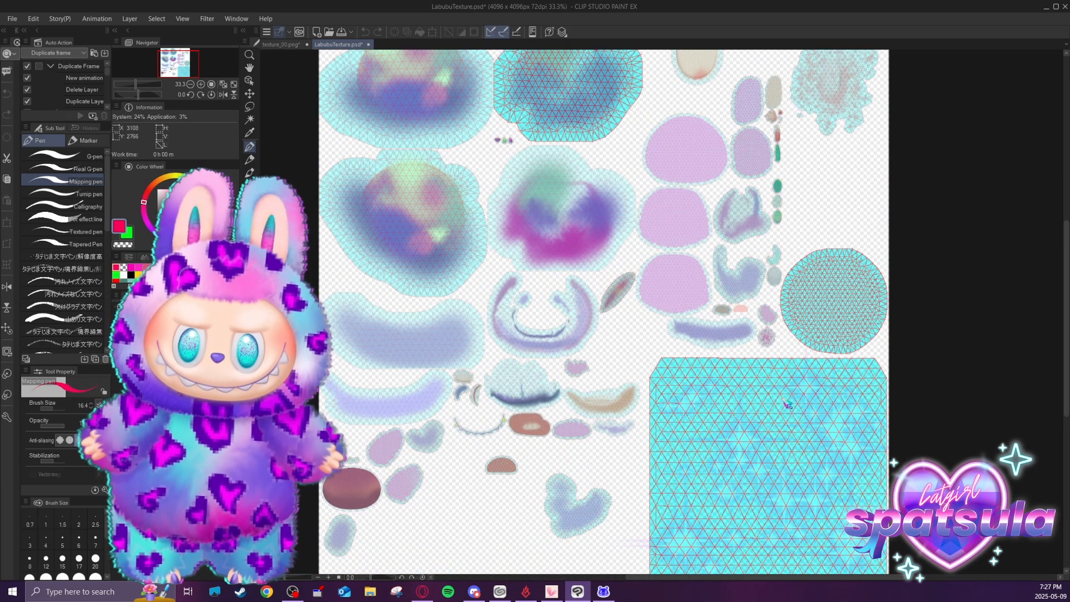
{"action": "left_click_drag", "start_coordinate": [617, 425], "coordinate": [585, 411]}
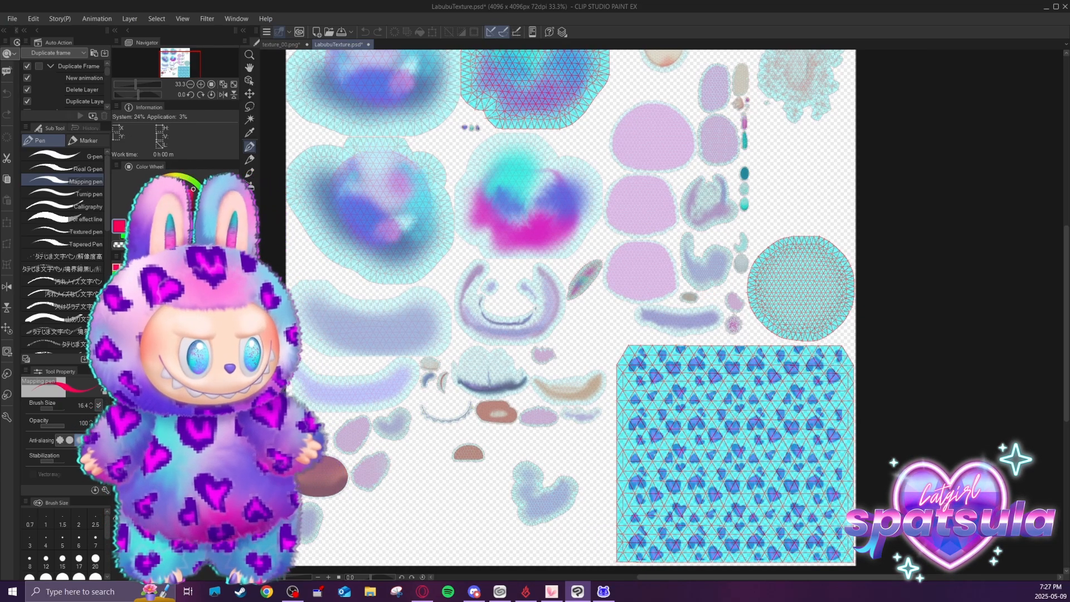
{"action": "left_click_drag", "start_coordinate": [629, 457], "coordinate": [504, 433]}
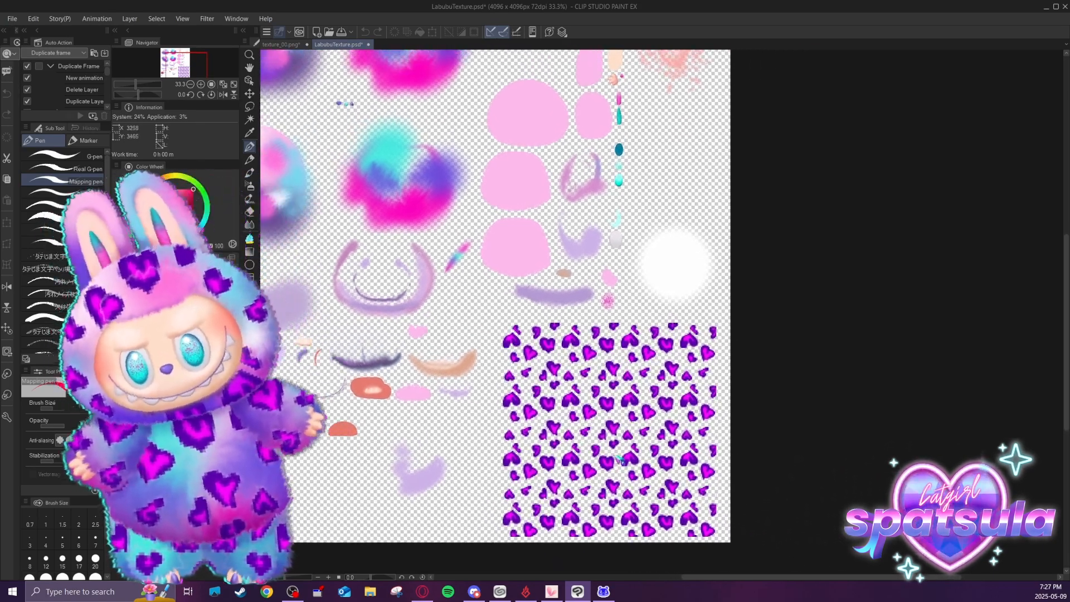
{"action": "scroll", "coordinate": [620, 458], "scroll_direction": "up", "scroll_amount": 3}
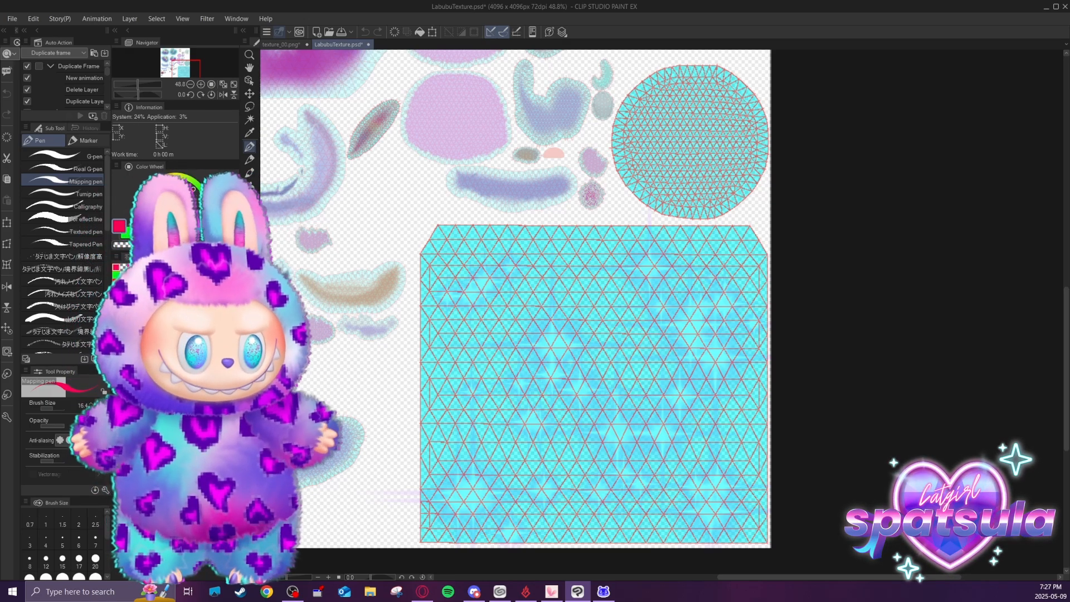
{"action": "scroll", "coordinate": [433, 397], "scroll_direction": "left", "scroll_amount": 3}
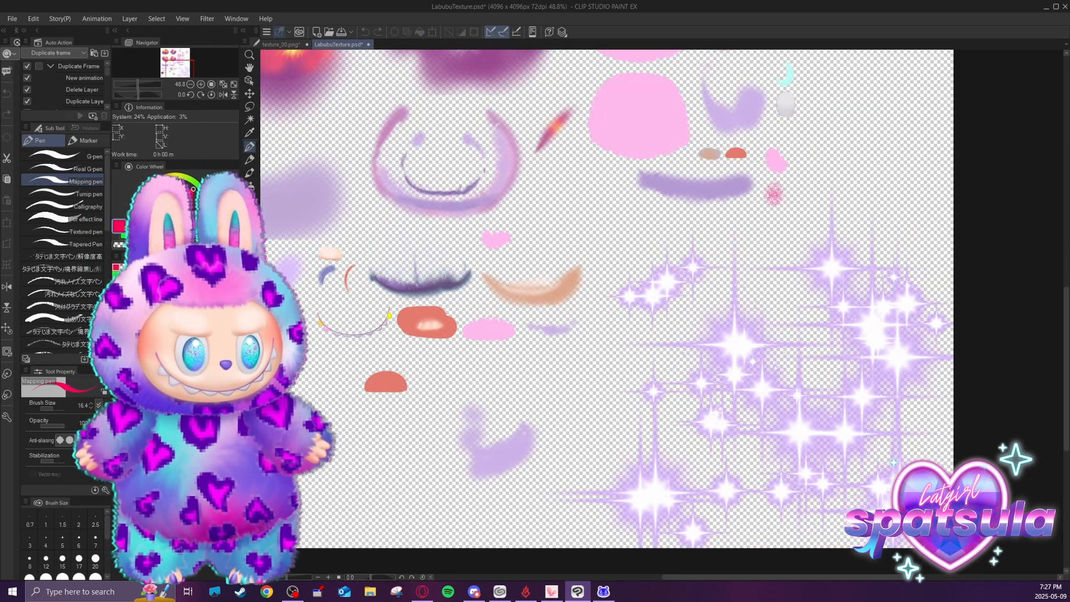
Examine the teeth line and the small facial pieces around it up close.
{"action": "left_click_drag", "start_coordinate": [359, 339], "coordinate": [549, 463]}
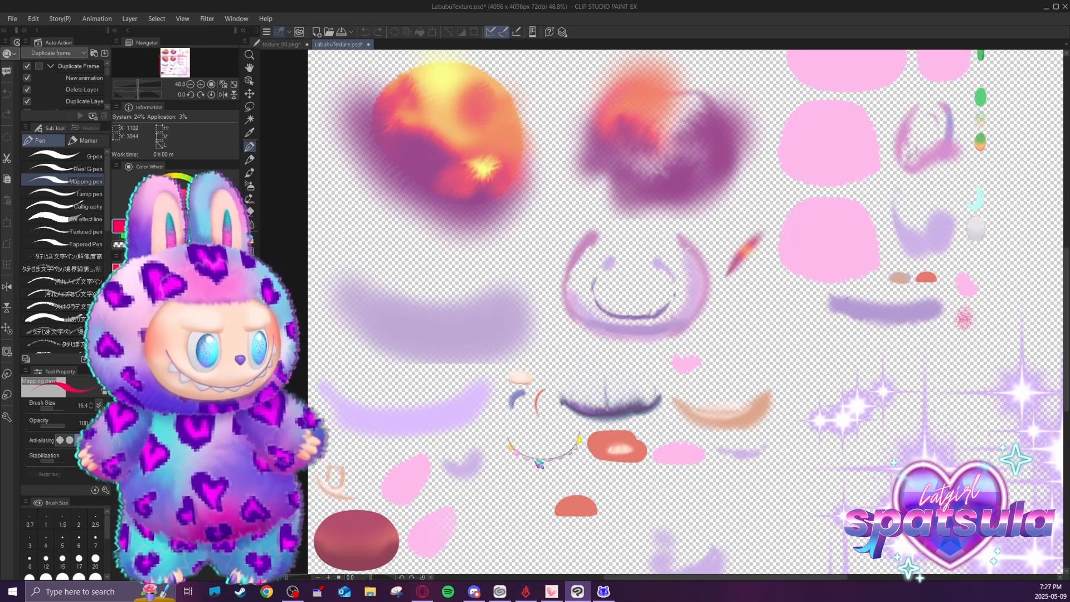
{"action": "scroll", "coordinate": [560, 468], "scroll_direction": "up", "scroll_amount": 2}
{"action": "scroll", "coordinate": [570, 470], "scroll_direction": "up", "scroll_amount": 4}
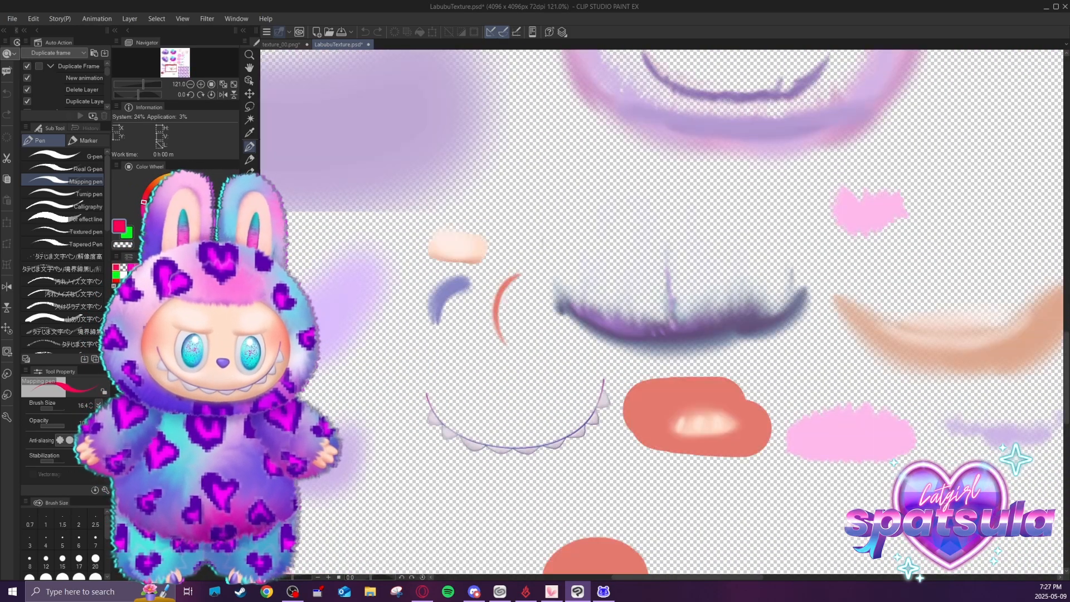
{"action": "scroll", "coordinate": [452, 441], "scroll_direction": "up", "scroll_amount": 1}
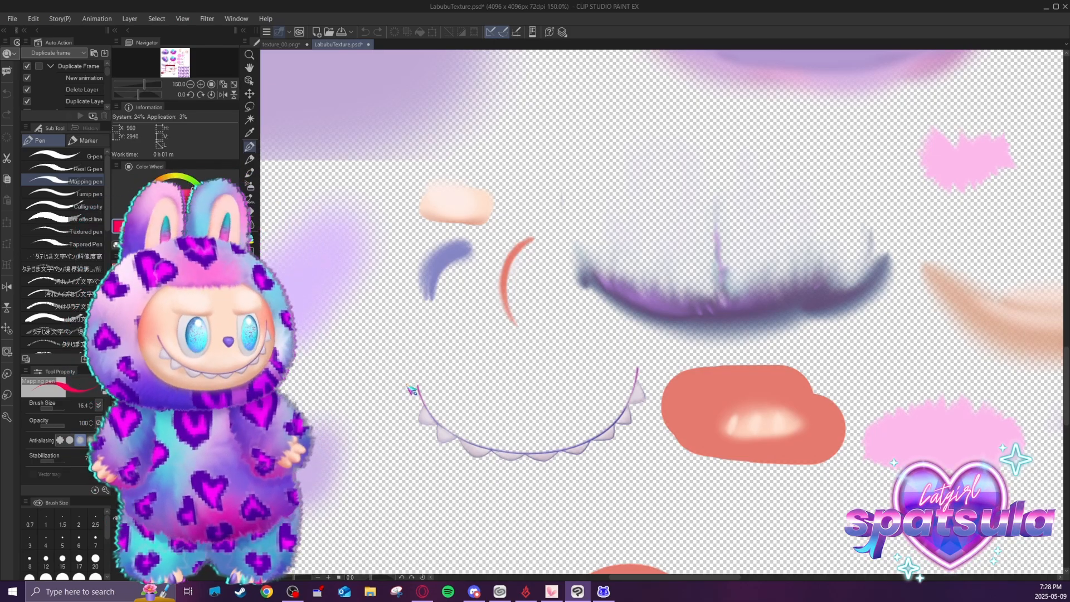
{"action": "scroll", "coordinate": [409, 440], "scroll_direction": "down", "scroll_amount": 1}
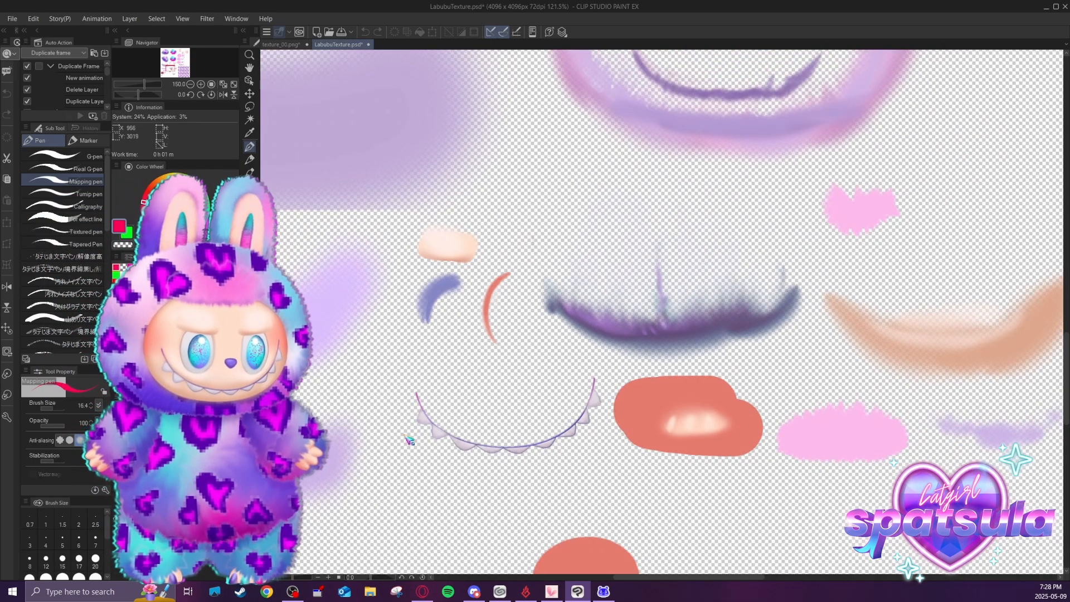
{"action": "scroll", "coordinate": [409, 441], "scroll_direction": "down", "scroll_amount": 5}
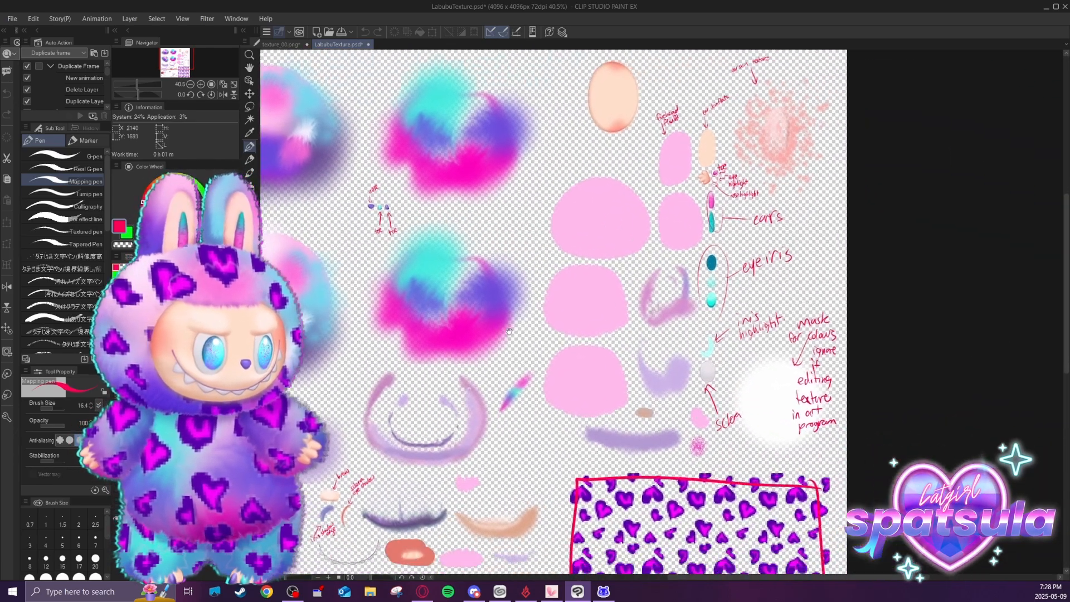
Examine the labelled nose, toe, highlight, ear, iris and sclera pieces on the texture sheet.
{"action": "scroll", "coordinate": [362, 203], "scroll_direction": "up", "scroll_amount": 2}
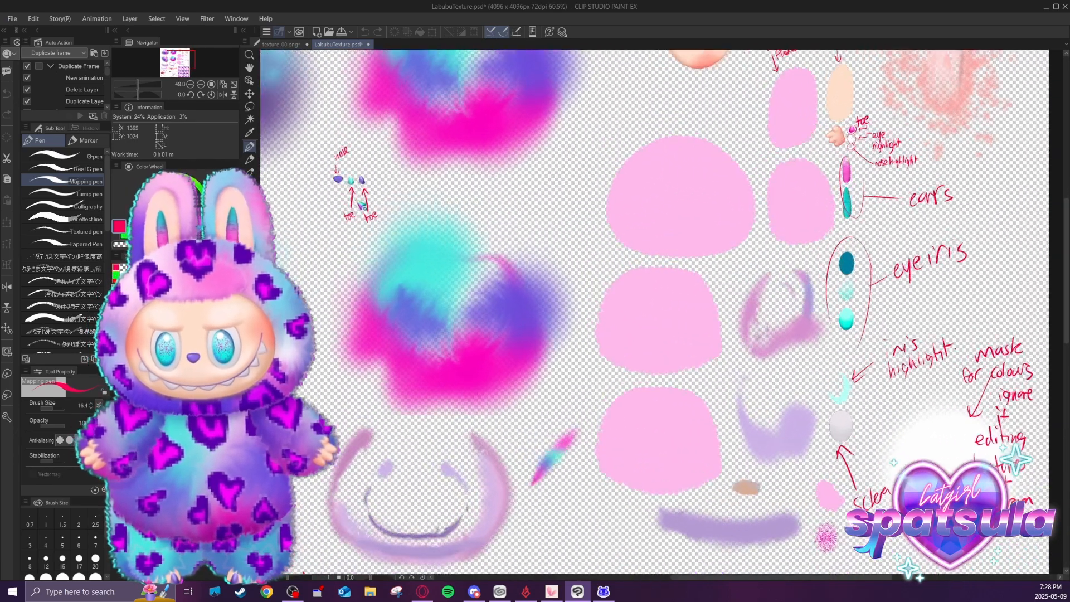
{"action": "scroll", "coordinate": [349, 188], "scroll_direction": "up", "scroll_amount": 4}
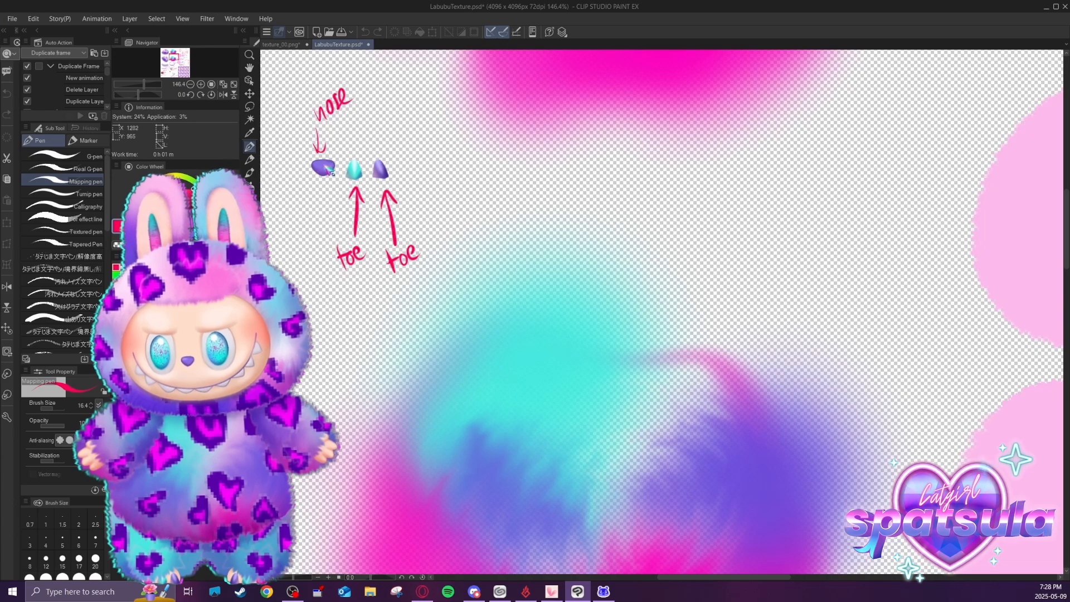
{"action": "scroll", "coordinate": [425, 224], "scroll_direction": "down", "scroll_amount": 4}
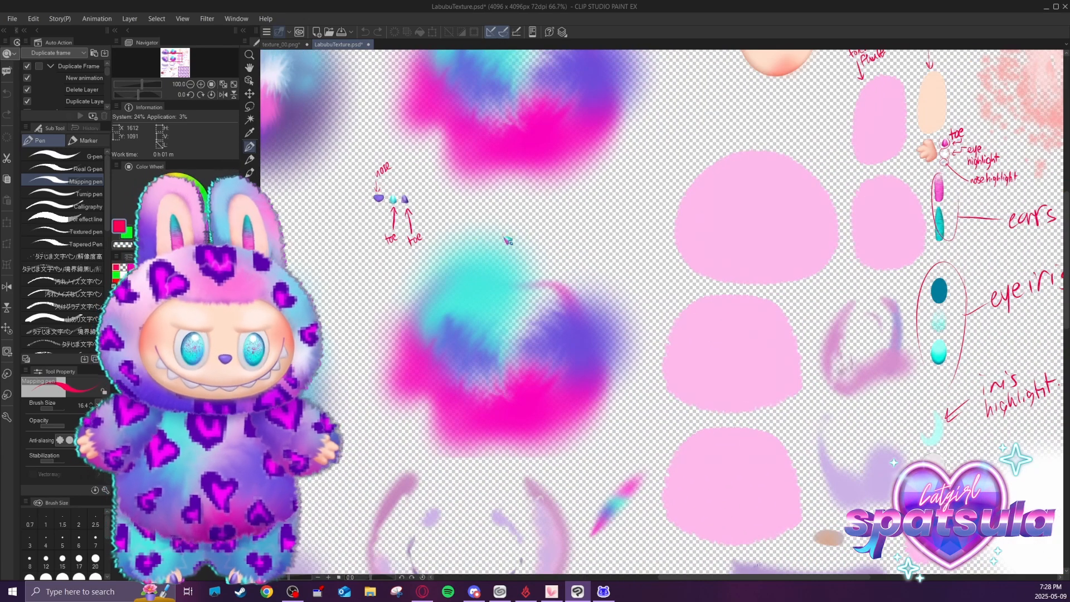
{"action": "scroll", "coordinate": [508, 240], "scroll_direction": "down", "scroll_amount": 3}
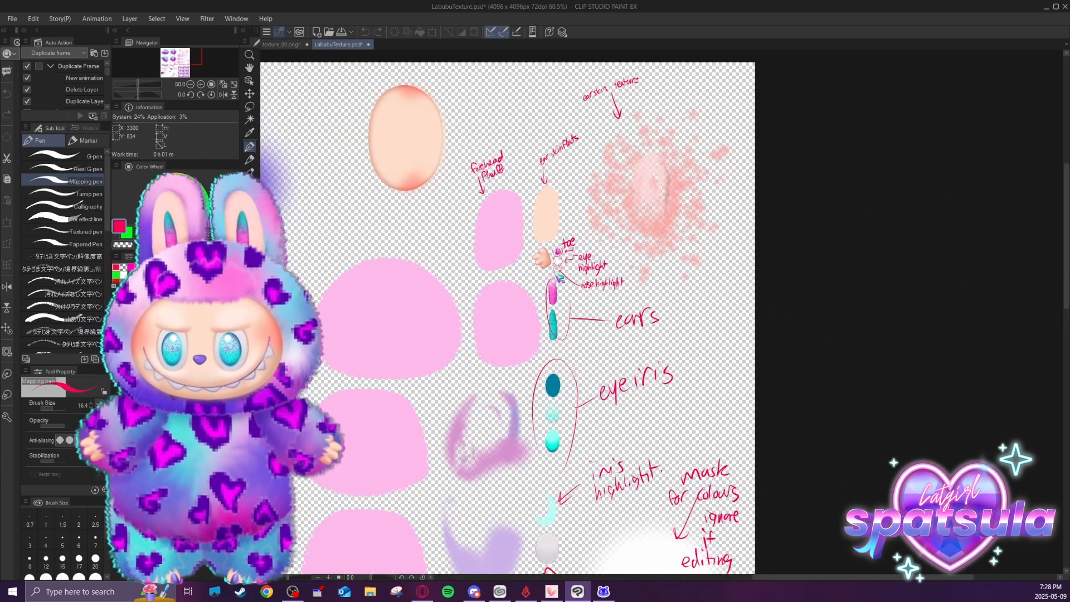
{"action": "scroll", "coordinate": [561, 277], "scroll_direction": "up", "scroll_amount": 3}
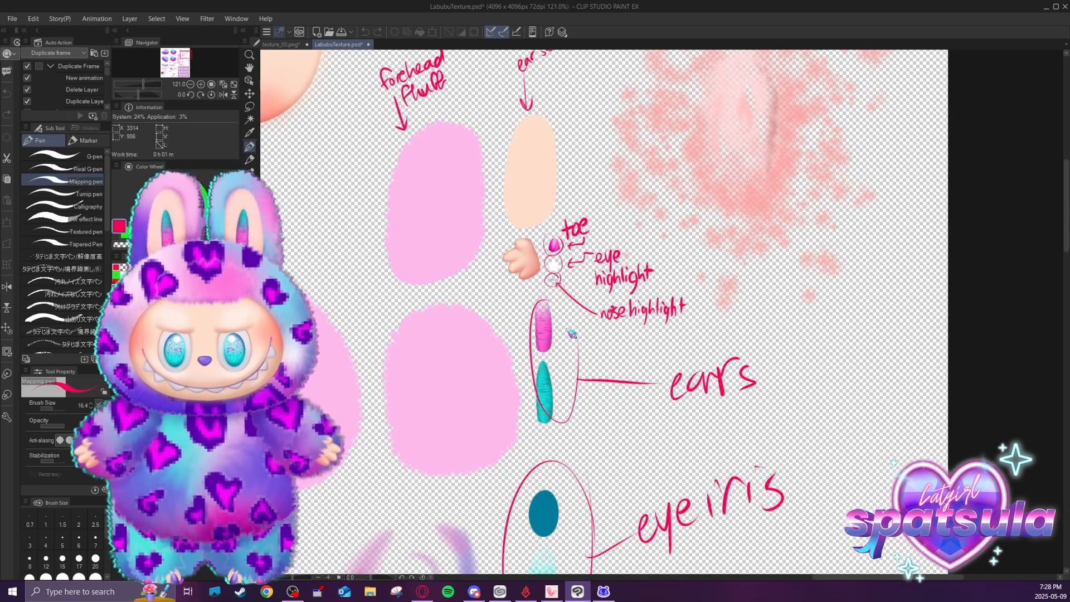
{"action": "scroll", "coordinate": [561, 269], "scroll_direction": "up", "scroll_amount": 1}
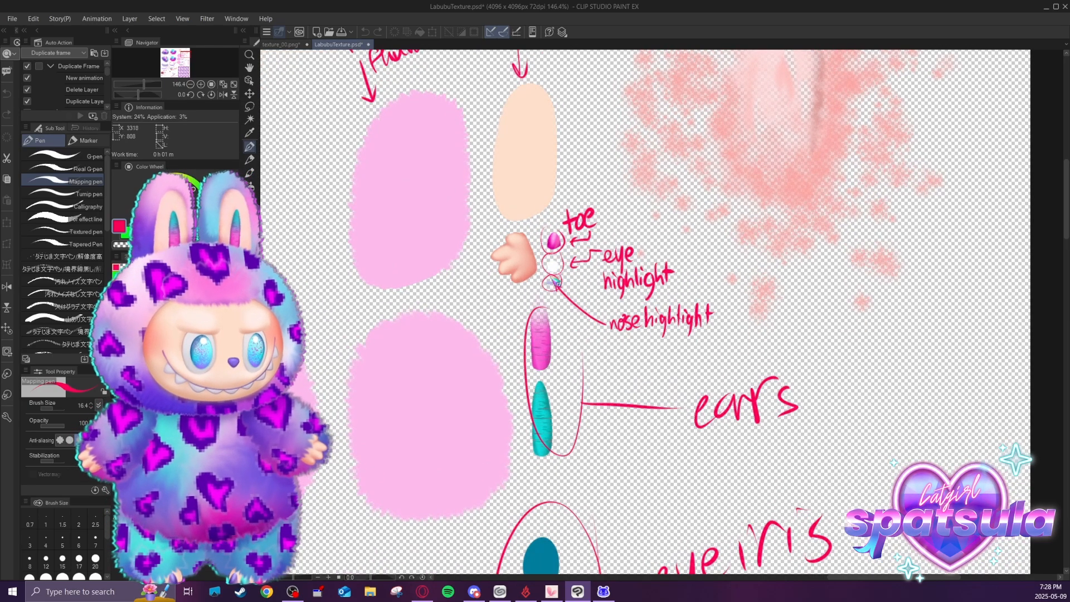
{"action": "scroll", "coordinate": [547, 365], "scroll_direction": "down", "scroll_amount": 4}
{"action": "left_click_drag", "start_coordinate": [547, 365], "coordinate": [612, 205]}
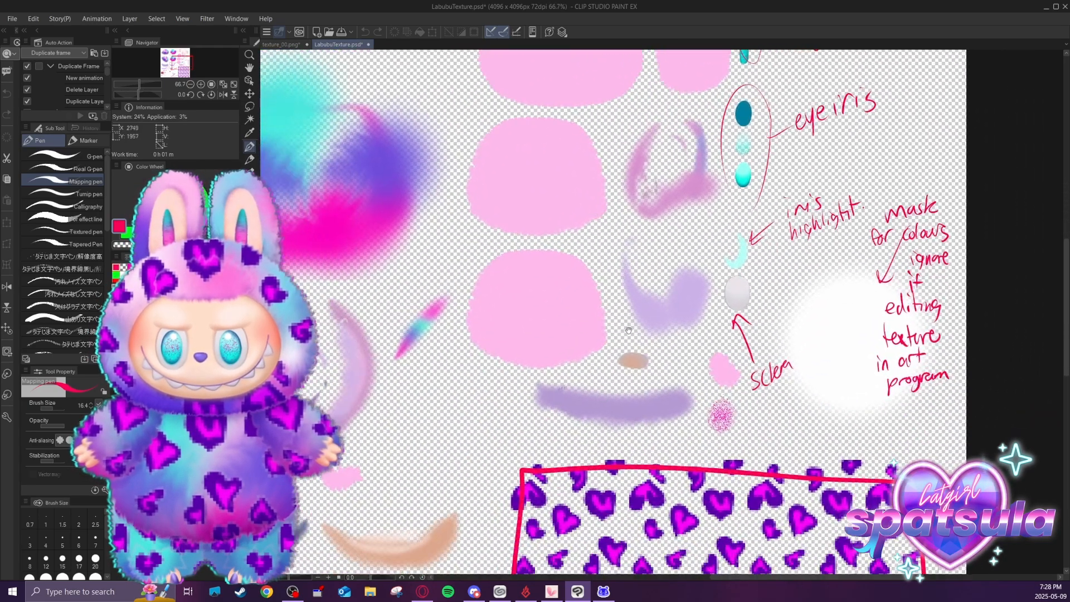
{"action": "left_click_drag", "start_coordinate": [639, 454], "coordinate": [774, 270]}
{"action": "left_click_drag", "start_coordinate": [612, 364], "coordinate": [675, 377]}
{"action": "scroll", "coordinate": [937, 253], "scroll_direction": "down", "scroll_amount": 2}
{"action": "left_click_drag", "start_coordinate": [725, 186], "coordinate": [705, 280]}
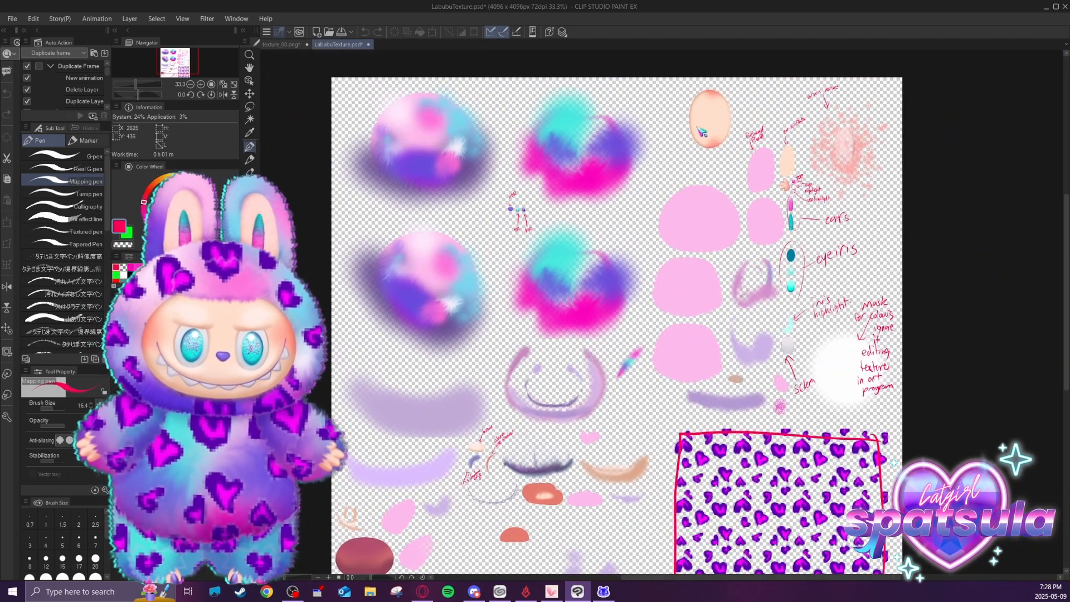
Examine the oval skin piece and its neighbours, and compare the sheet's colour variants.
{"action": "scroll", "coordinate": [703, 136], "scroll_direction": "up", "scroll_amount": 2}
{"action": "scroll", "coordinate": [705, 135], "scroll_direction": "up", "scroll_amount": 4}
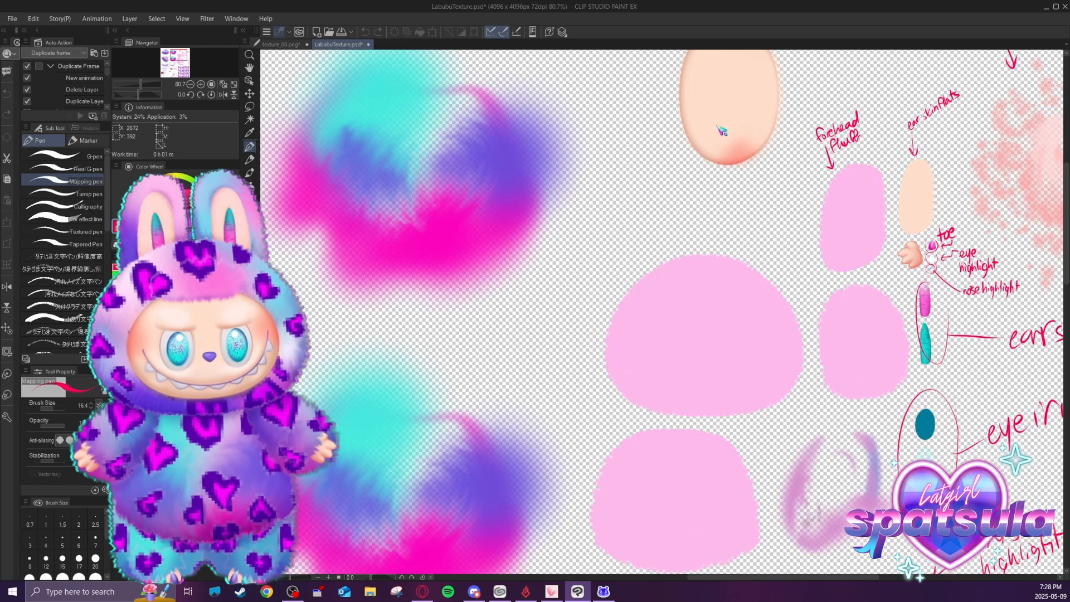
{"action": "left_click_drag", "start_coordinate": [722, 130], "coordinate": [674, 251]}
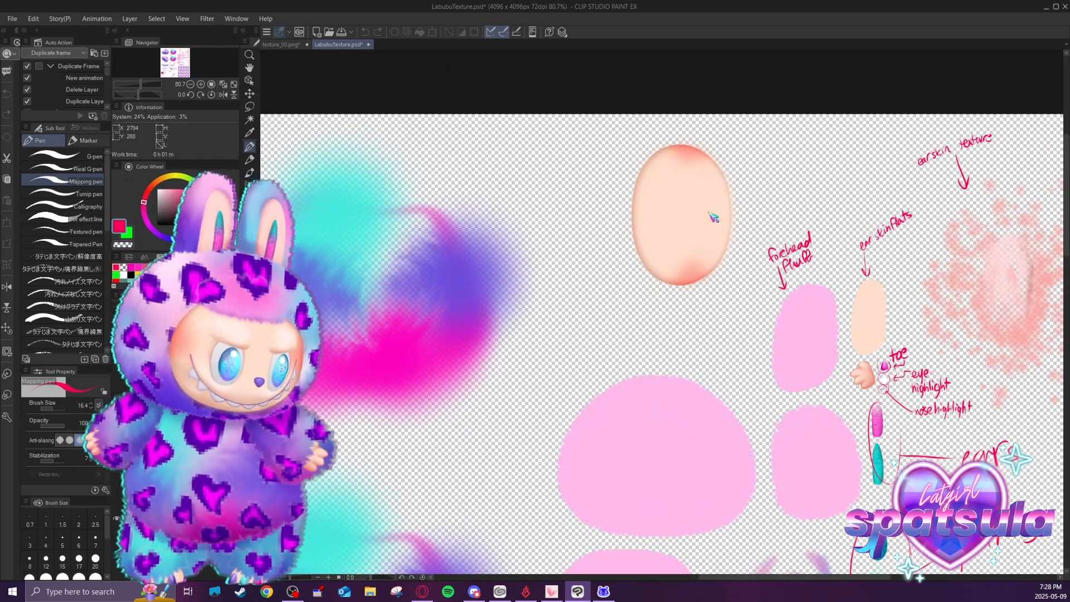
{"action": "scroll", "coordinate": [638, 219], "scroll_direction": "down", "scroll_amount": 2}
{"action": "left_click_drag", "start_coordinate": [714, 341], "coordinate": [805, 227]}
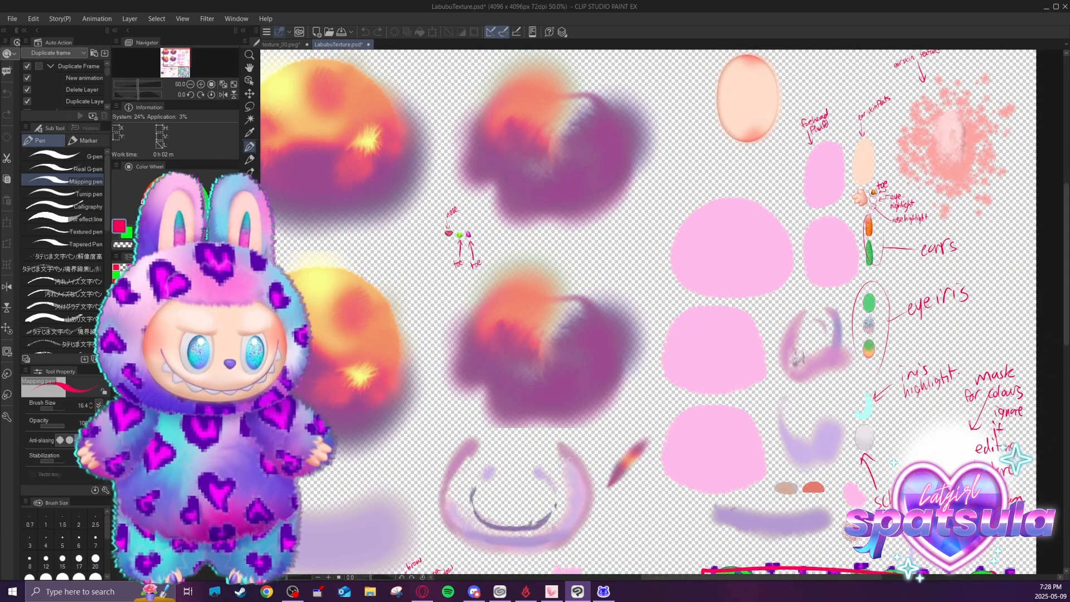
{"action": "left_click_drag", "start_coordinate": [650, 404], "coordinate": [768, 428]}
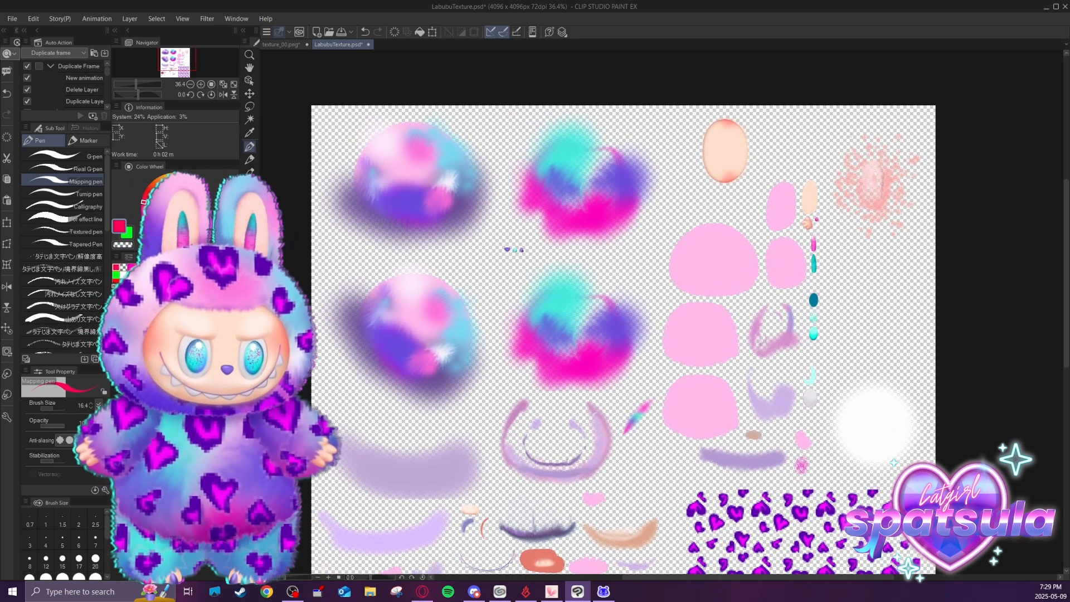
Lasso-select the four large multicoloured fur pieces, leaving the small nose and toe pieces out of the selection.
{"action": "key", "text": "m"}
{"action": "mouse_move", "coordinate": [348, 99]}
{"action": "left_mouse_down"}
{"action": "mouse_move", "coordinate": [298, 104]}
{"action": "mouse_move", "coordinate": [288, 200]}
{"action": "left_mouse_up"}
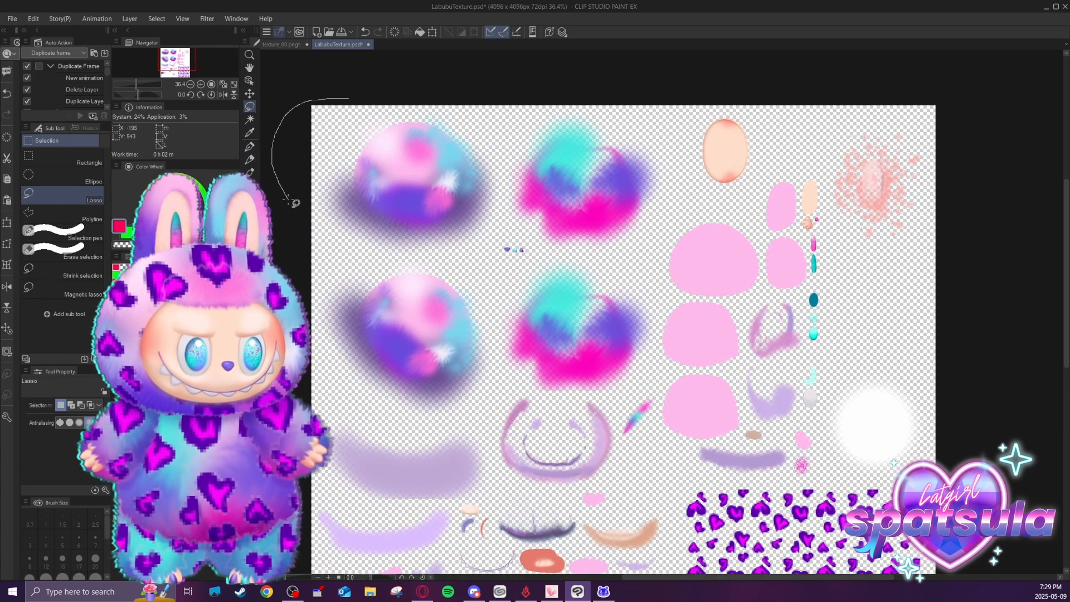
{"action": "mouse_move", "coordinate": [327, 383]}
{"action": "left_mouse_down"}
{"action": "mouse_move", "coordinate": [469, 409]}
{"action": "mouse_move", "coordinate": [518, 389]}
{"action": "mouse_move", "coordinate": [608, 396]}
{"action": "mouse_move", "coordinate": [650, 370]}
{"action": "mouse_move", "coordinate": [685, 133]}
{"action": "mouse_move", "coordinate": [658, 99]}
{"action": "left_mouse_up"}
{"action": "mouse_move", "coordinate": [520, 233]}
{"action": "left_mouse_down"}
{"action": "mouse_move", "coordinate": [435, 231]}
{"action": "mouse_move", "coordinate": [448, 250]}
{"action": "mouse_move", "coordinate": [434, 240]}
{"action": "mouse_move", "coordinate": [573, 244]}
{"action": "left_mouse_up"}
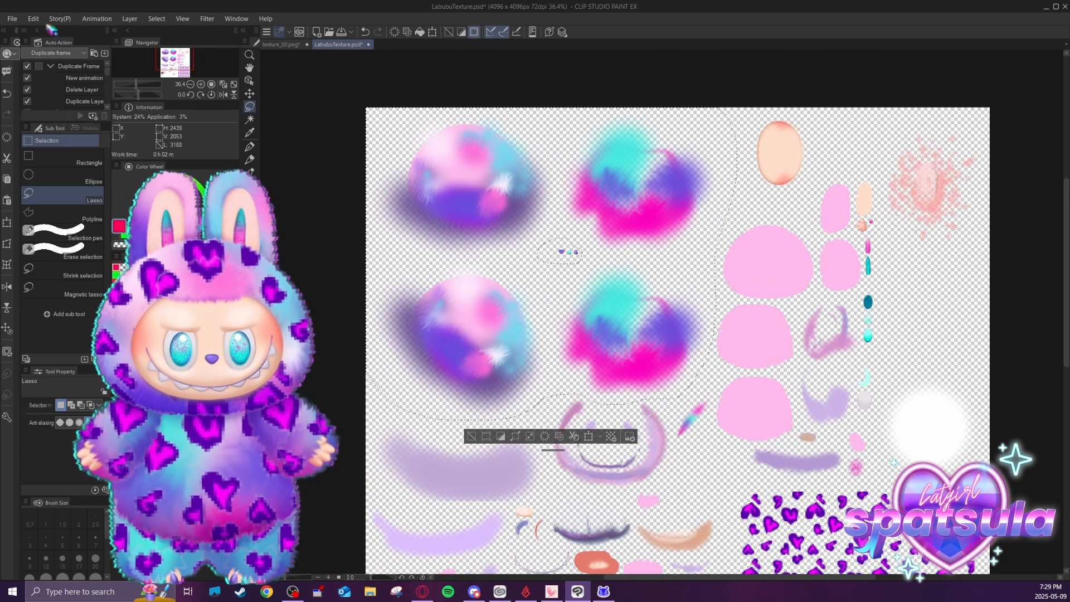
Start a Gradient map correction on the selected fur and try the Sky set's Blue sky, Sunset, Sunset (purple) and Sunrise gradients.
{"action": "left_click", "coordinate": [34, 19]}
{"action": "mouse_move", "coordinate": [66, 265]}
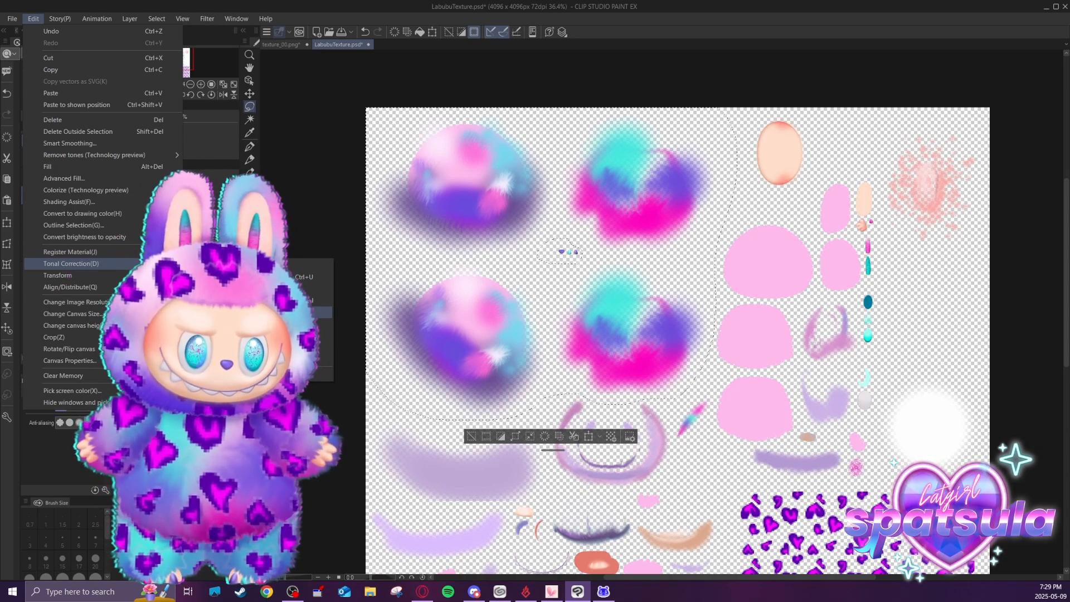
{"action": "left_click", "coordinate": [257, 359]}
{"action": "left_click", "coordinate": [765, 332]}
{"action": "left_click", "coordinate": [764, 345]}
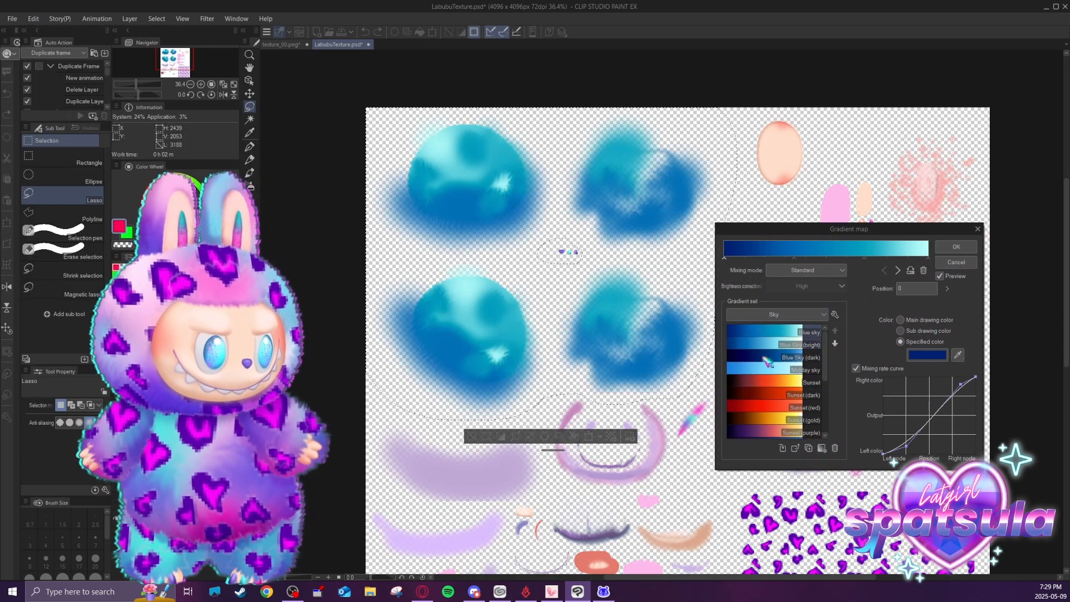
{"action": "left_click", "coordinate": [765, 382]}
{"action": "left_click", "coordinate": [767, 433]}
{"action": "scroll", "coordinate": [767, 432], "scroll_direction": "down", "scroll_amount": 2}
{"action": "left_click", "coordinate": [764, 420]}
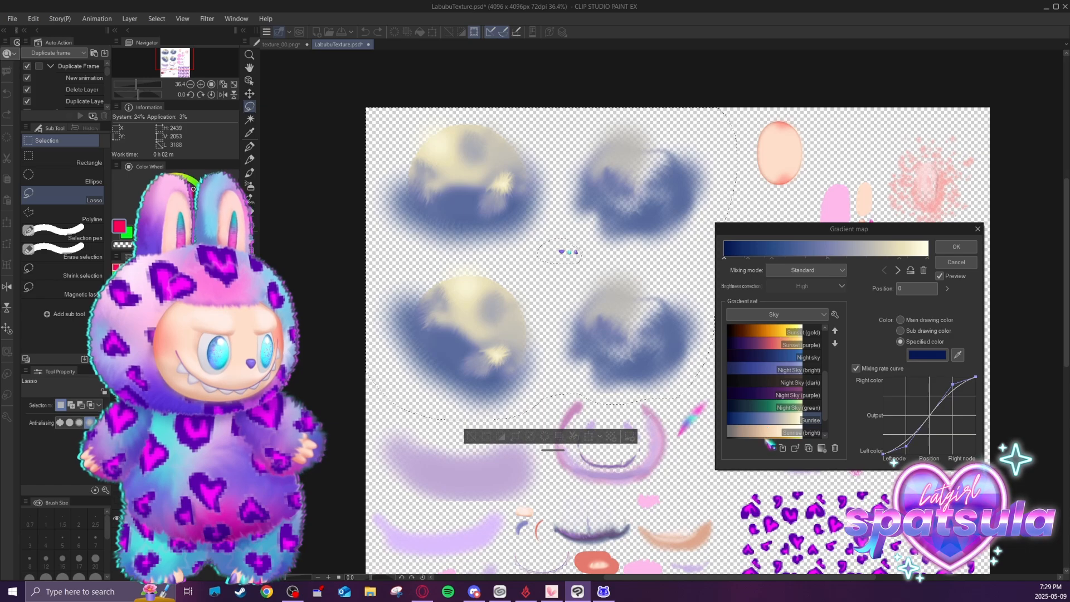
Try gradients from the 仕上げ用グラデ set on the selected fur, including 夕方 and 朝, and discard the correction and the selection.
{"action": "left_click", "coordinate": [774, 315]}
{"action": "left_click", "coordinate": [765, 377]}
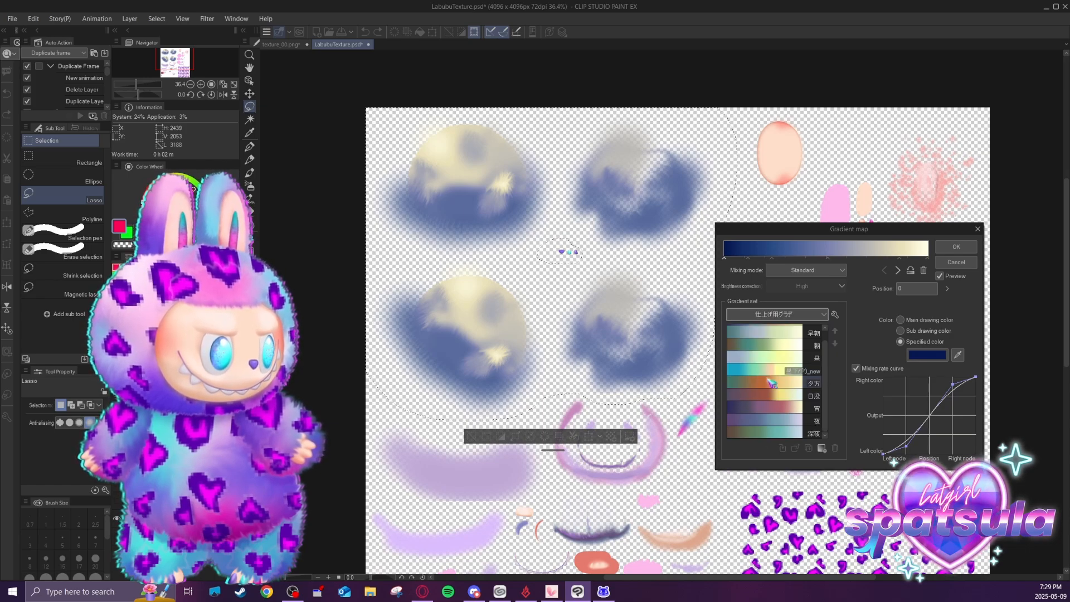
{"action": "left_click", "coordinate": [764, 395]}
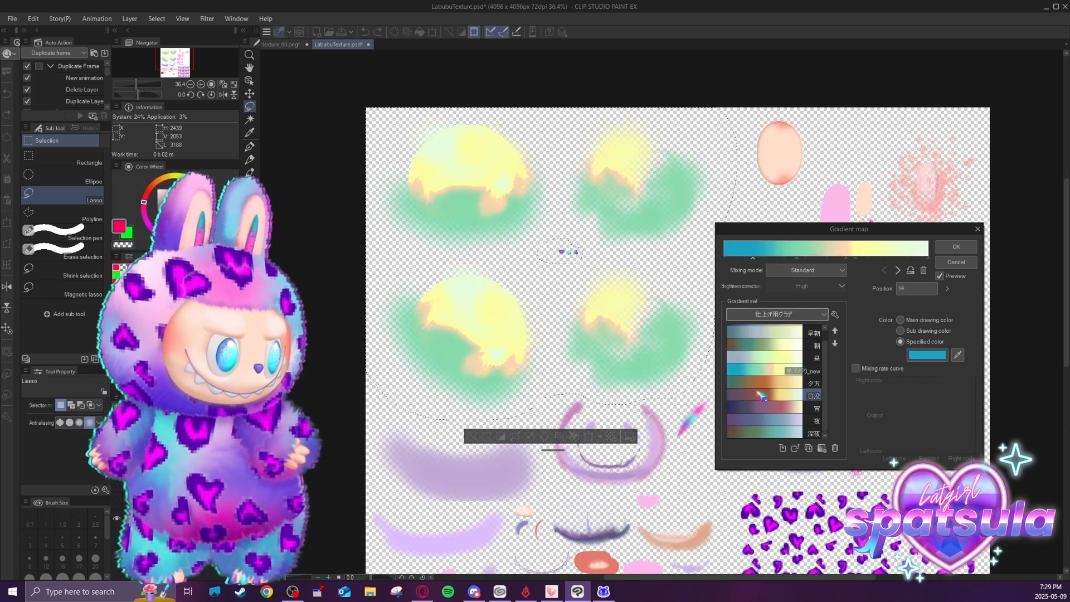
{"action": "left_click", "coordinate": [767, 423]}
{"action": "left_click", "coordinate": [766, 383]}
{"action": "left_click", "coordinate": [768, 346]}
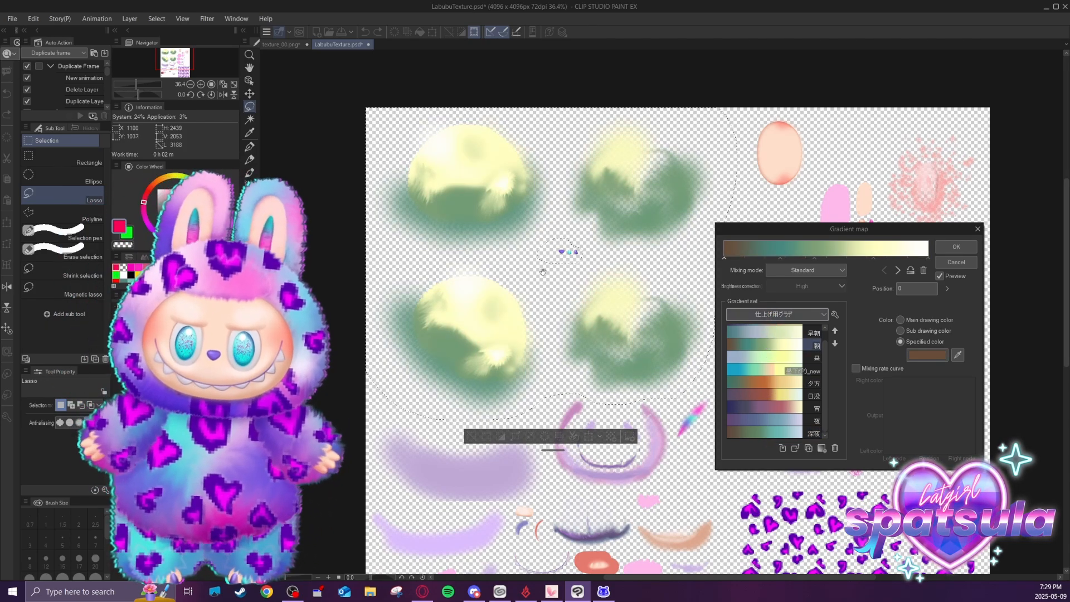
{"action": "key", "text": "Escape"}
{"action": "left_click_drag", "start_coordinate": [793, 304], "coordinate": [672, 280]}
{"action": "key", "text": "ctrl+d"}
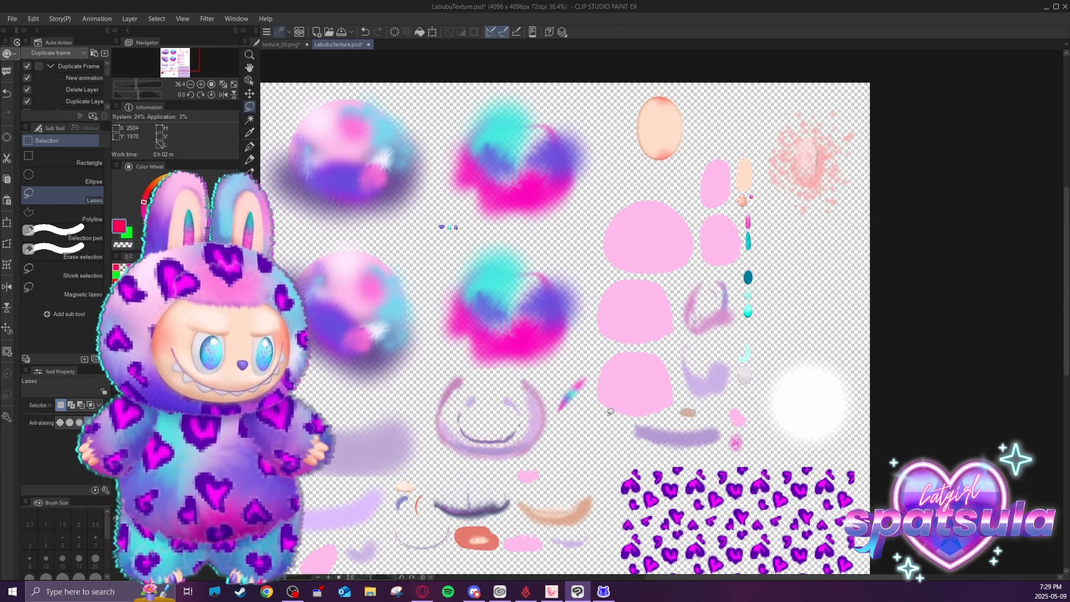
{"action": "left_click_drag", "start_coordinate": [625, 388], "coordinate": [630, 352]}
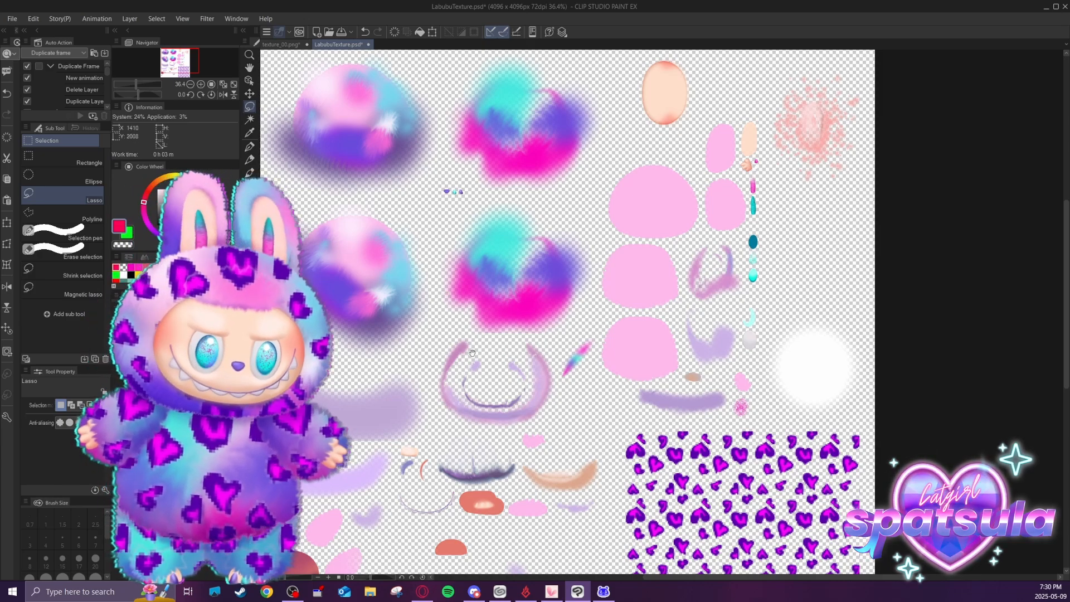
{"action": "mouse_move", "coordinate": [472, 353]}
{"action": "left_mouse_down"}
{"action": "mouse_move", "coordinate": [478, 318]}
{"action": "mouse_move", "coordinate": [545, 314]}
{"action": "left_mouse_up"}
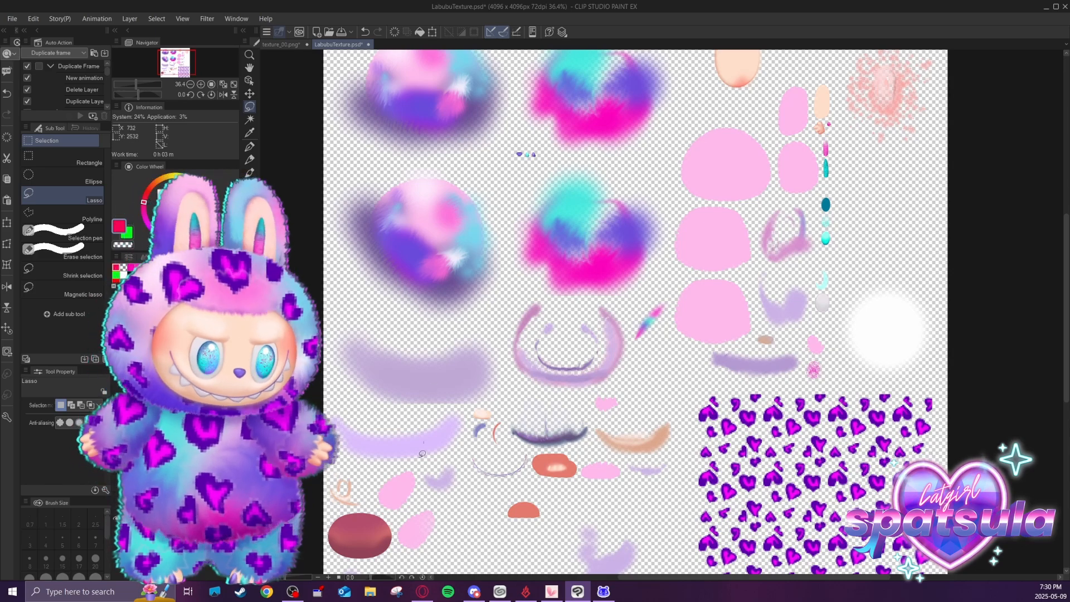
In File Explorer, copy texture_sunset.png from the LabubuCustomHiRes folder into its labubu.4096 subfolder.
{"action": "left_click", "coordinate": [370, 592]}
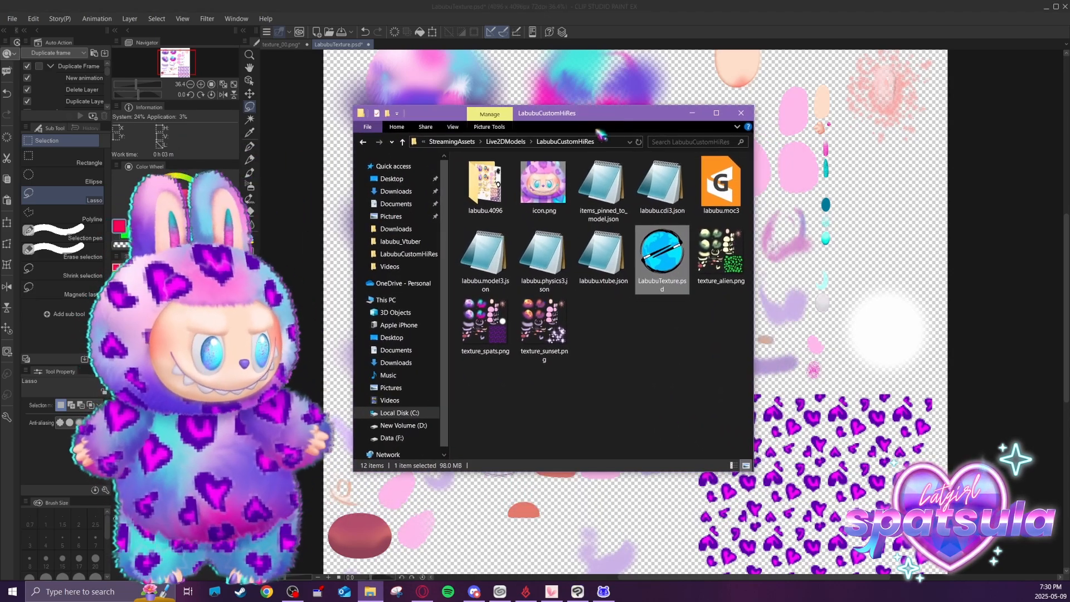
{"action": "left_click_drag", "start_coordinate": [641, 115], "coordinate": [584, 116]}
{"action": "left_click", "coordinate": [428, 327]}
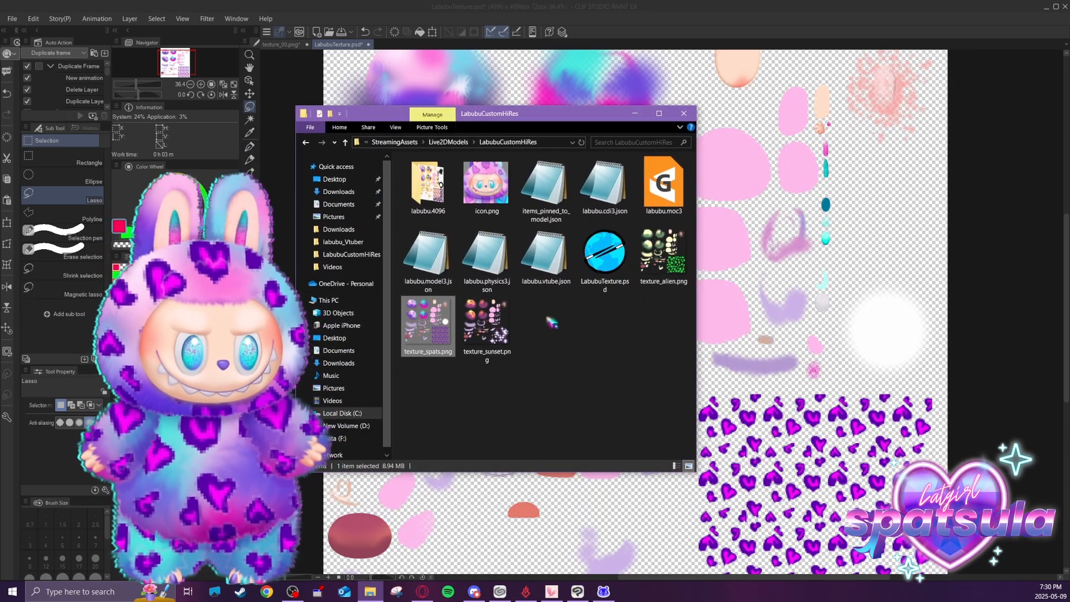
{"action": "left_click", "coordinate": [486, 324]}
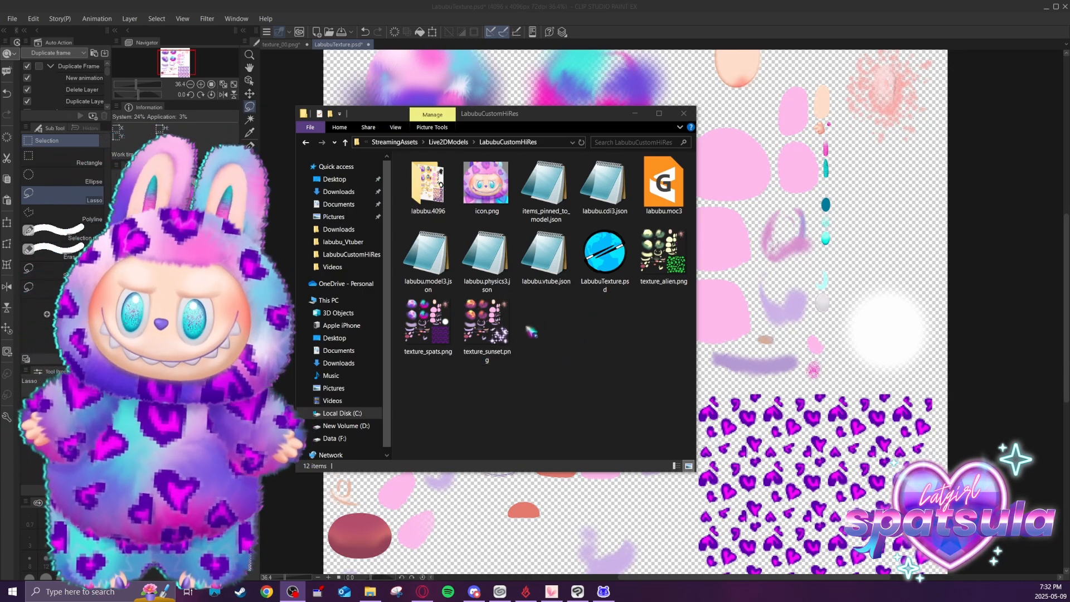
{"action": "left_click", "coordinate": [495, 337]}
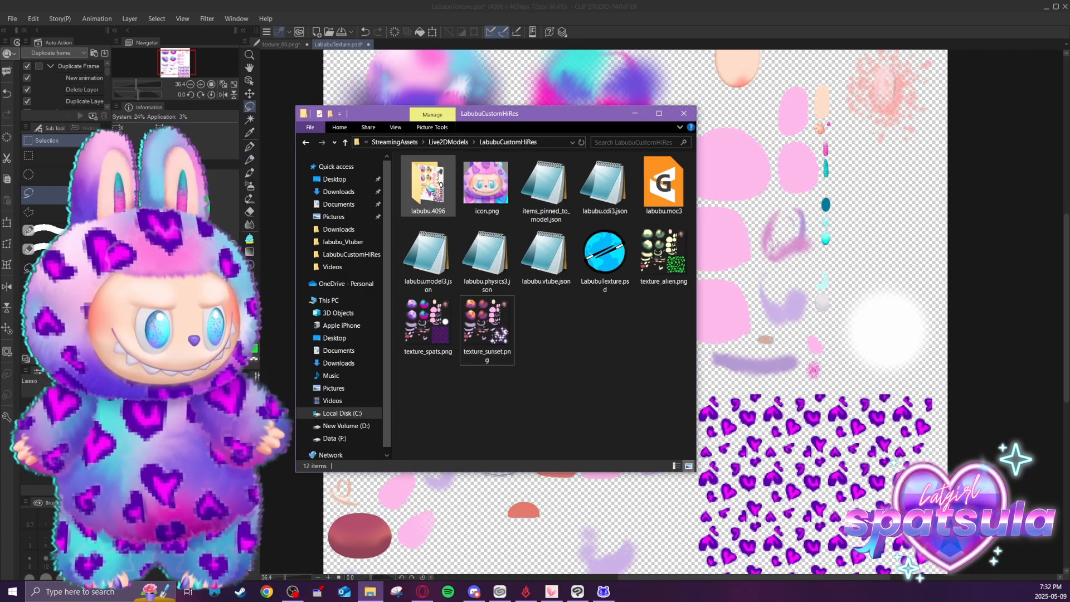
{"action": "double_click", "coordinate": [428, 183]}
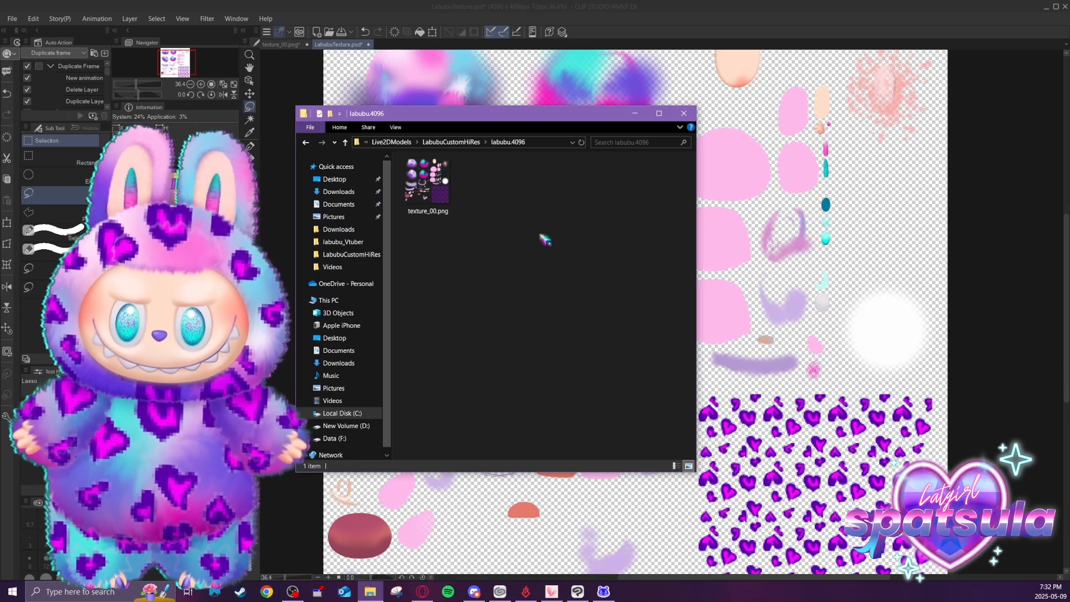
{"action": "key", "text": "ctrl+v"}
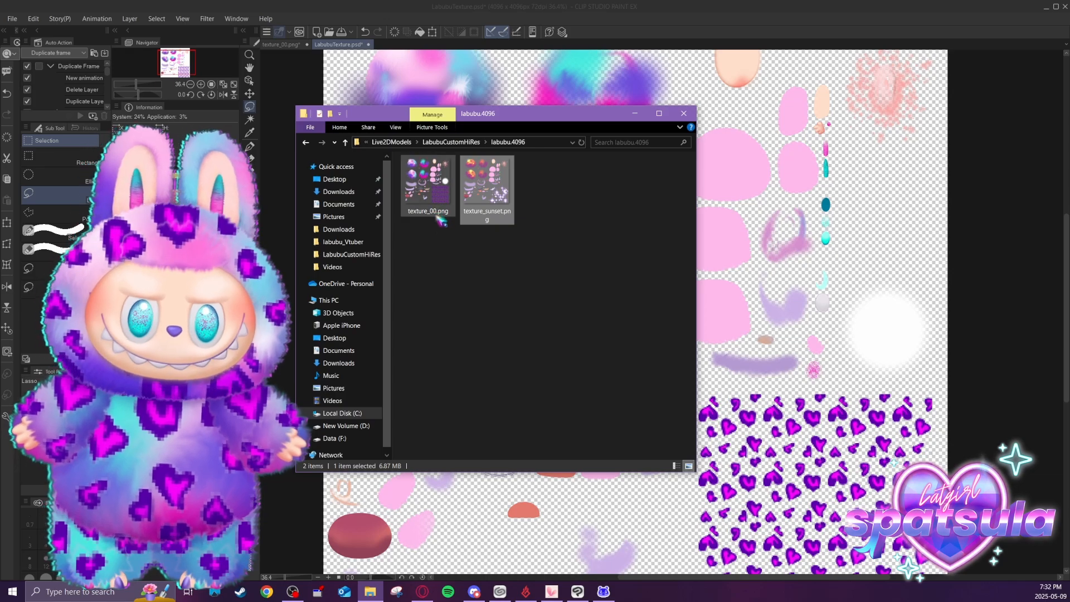
{"action": "scroll", "coordinate": [454, 217], "scroll_direction": "up", "scroll_amount": 2, "text": "ctrl"}
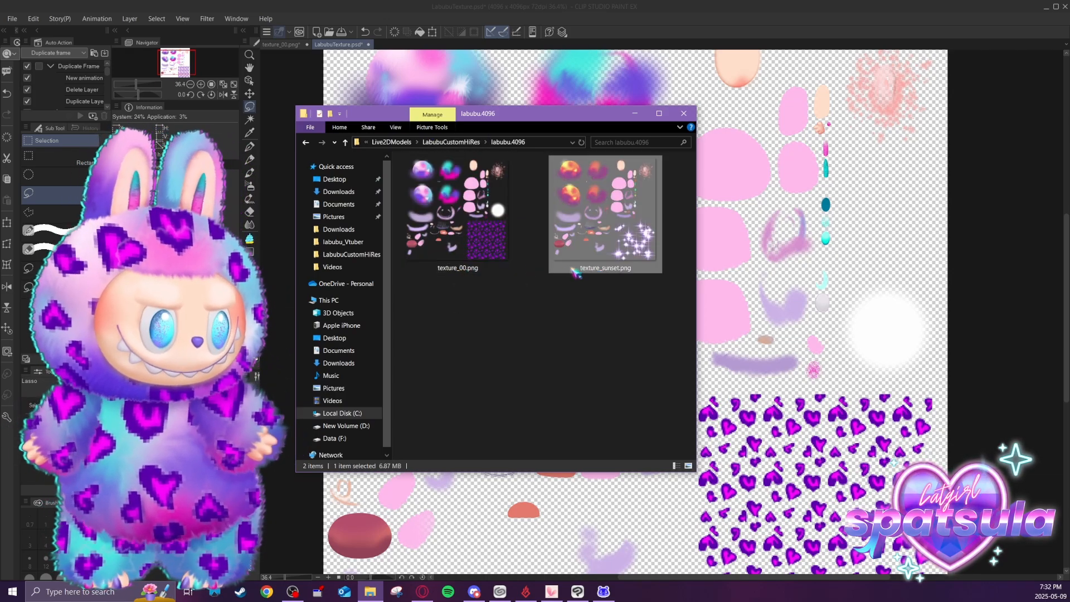
Delete the existing texture_00.png in labubu.4096 and rename texture_sunset.png as texture_00.png.
{"action": "left_click", "coordinate": [483, 257]}
{"action": "key", "text": "Delete"}
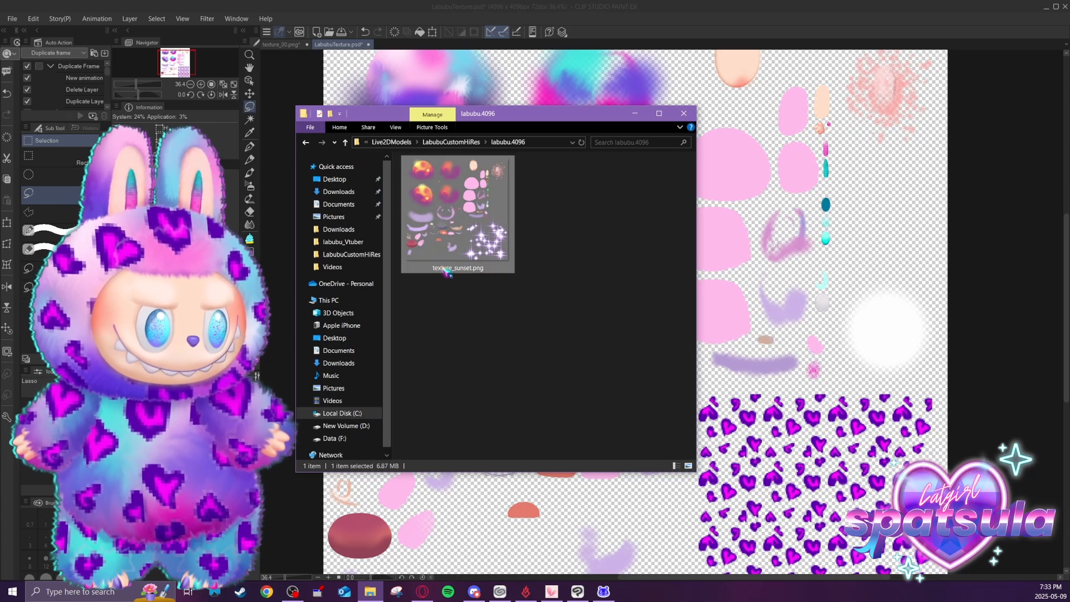
{"action": "left_click", "coordinate": [457, 268]}
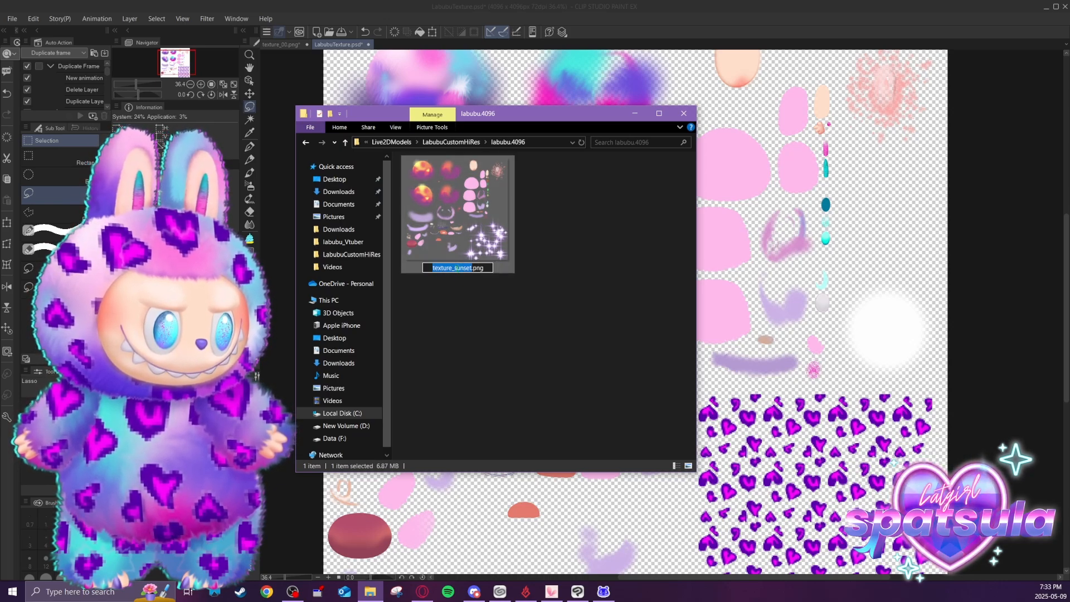
{"action": "left_click_drag", "start_coordinate": [458, 268], "coordinate": [470, 269]}
{"action": "type", "text": "00"}
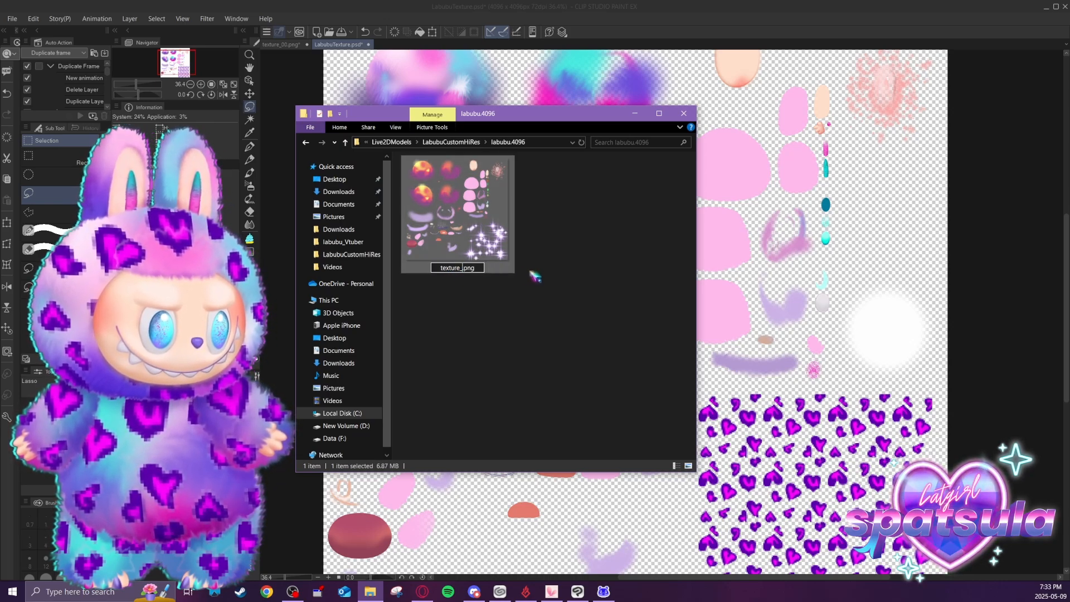
{"action": "key", "text": "Return"}
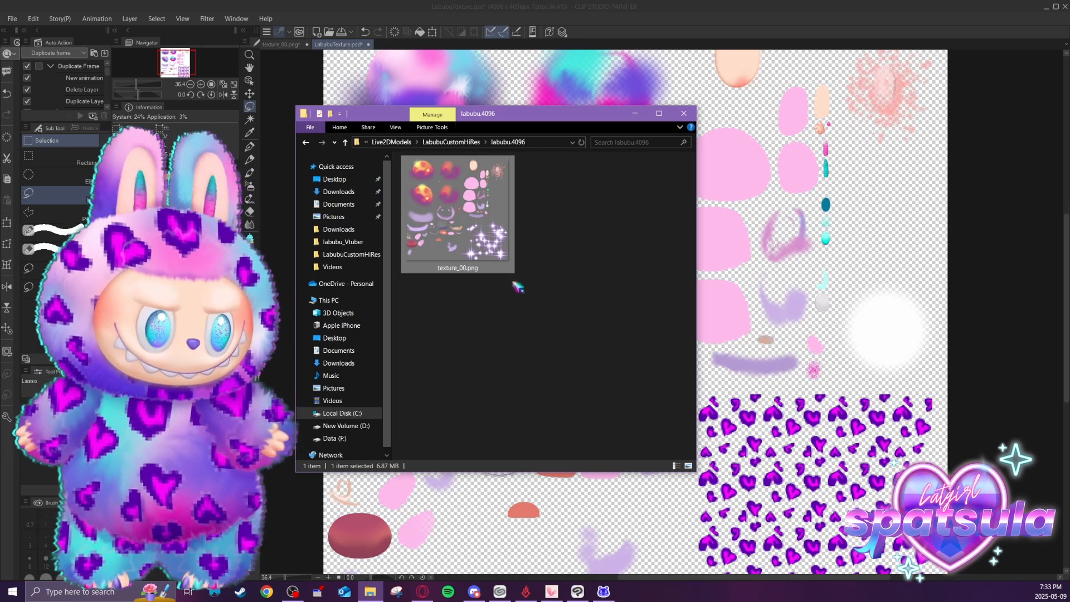
{"action": "left_click", "coordinate": [584, 321]}
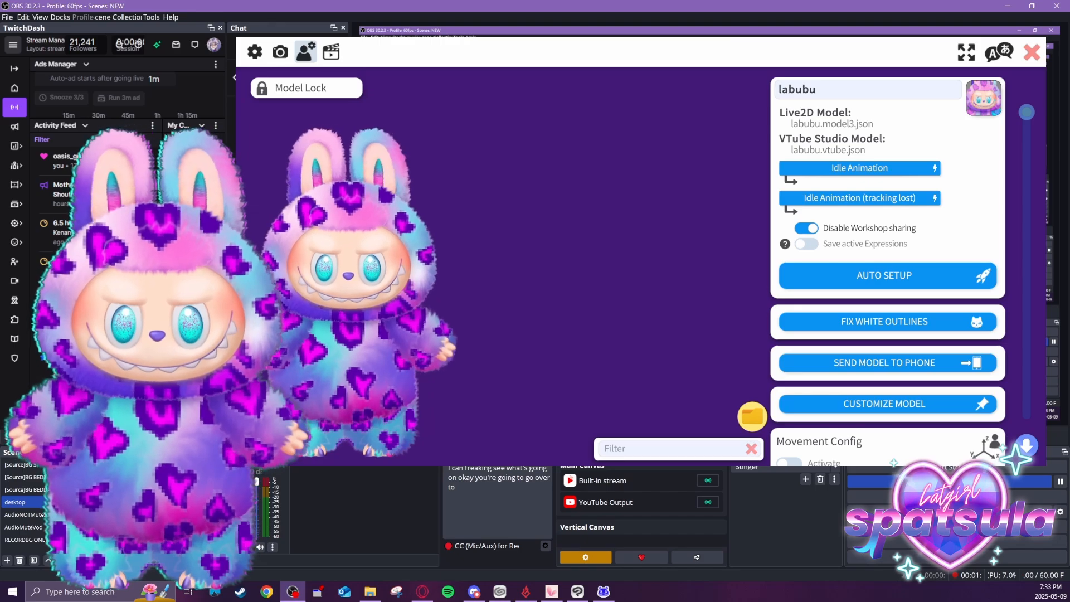
In VTube Studio, run Fix White Outlines on the labubu model and accept overwriting its textures.
{"action": "left_click", "coordinate": [567, 300]}
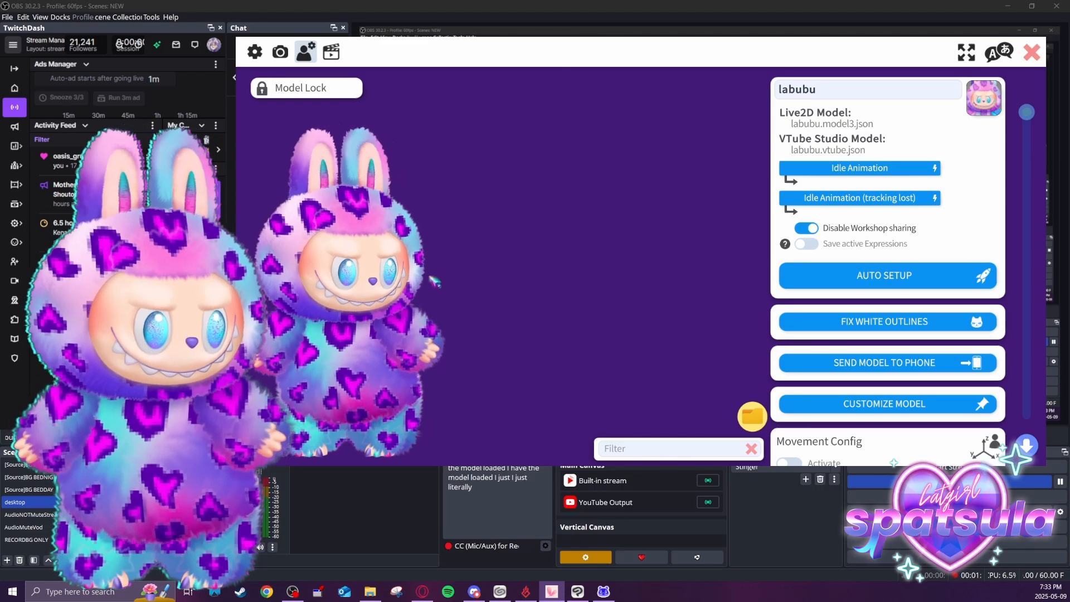
{"action": "left_click", "coordinate": [812, 321]}
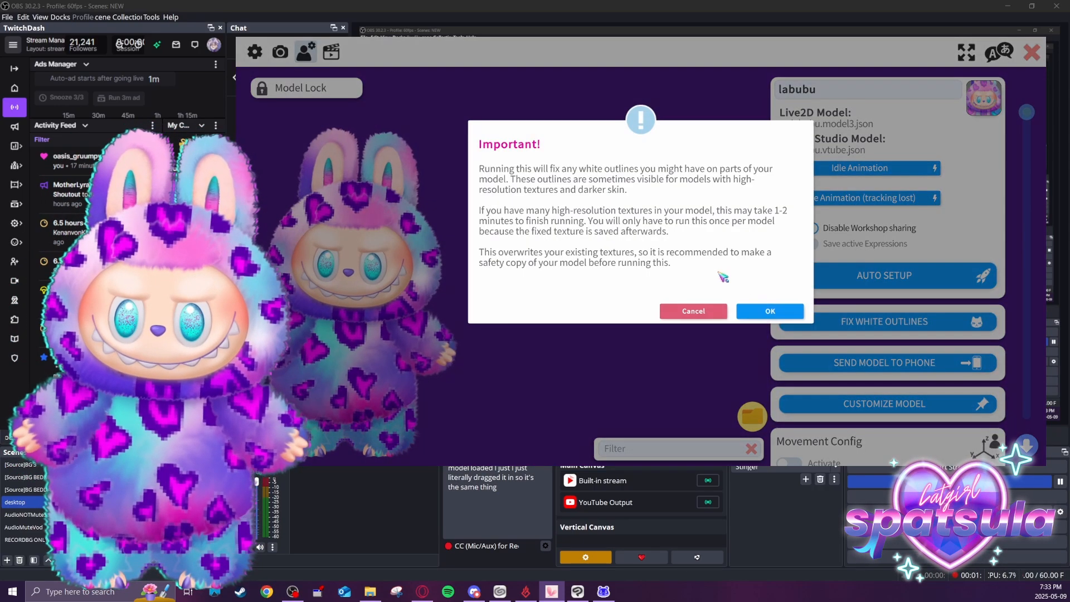
{"action": "left_click", "coordinate": [767, 312]}
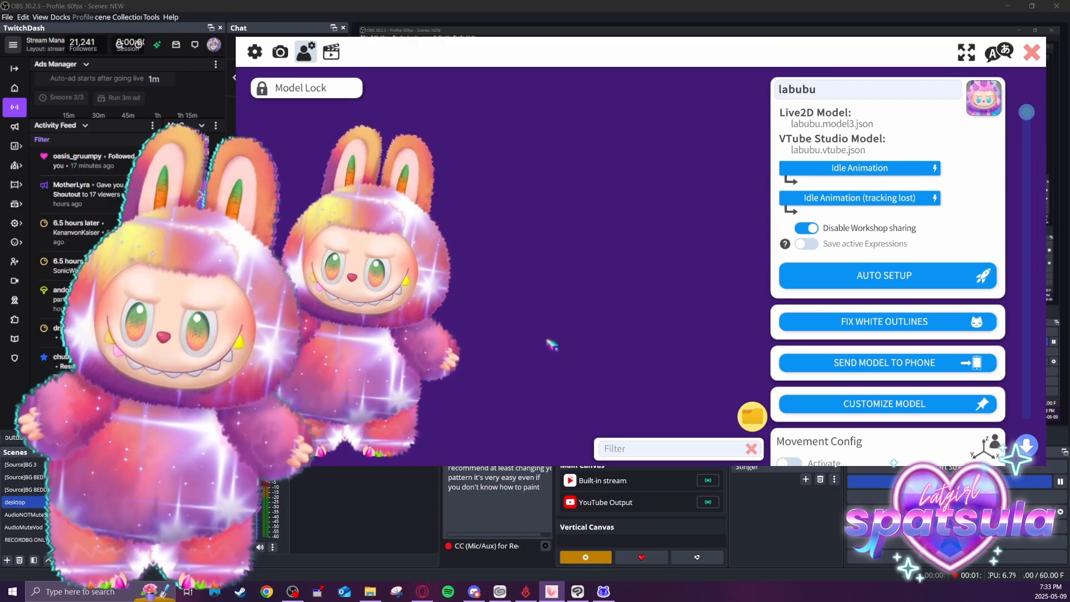
{"action": "left_click", "coordinate": [551, 591]}
{"action": "left_click", "coordinate": [576, 592]}
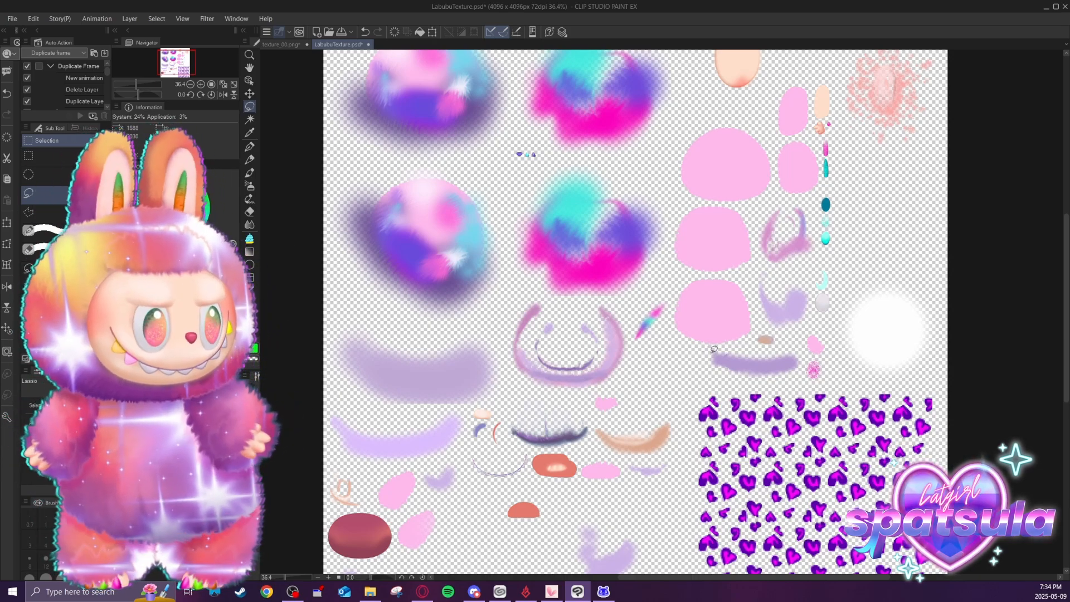
{"action": "scroll", "coordinate": [756, 425], "scroll_direction": "down", "scroll_amount": 2}
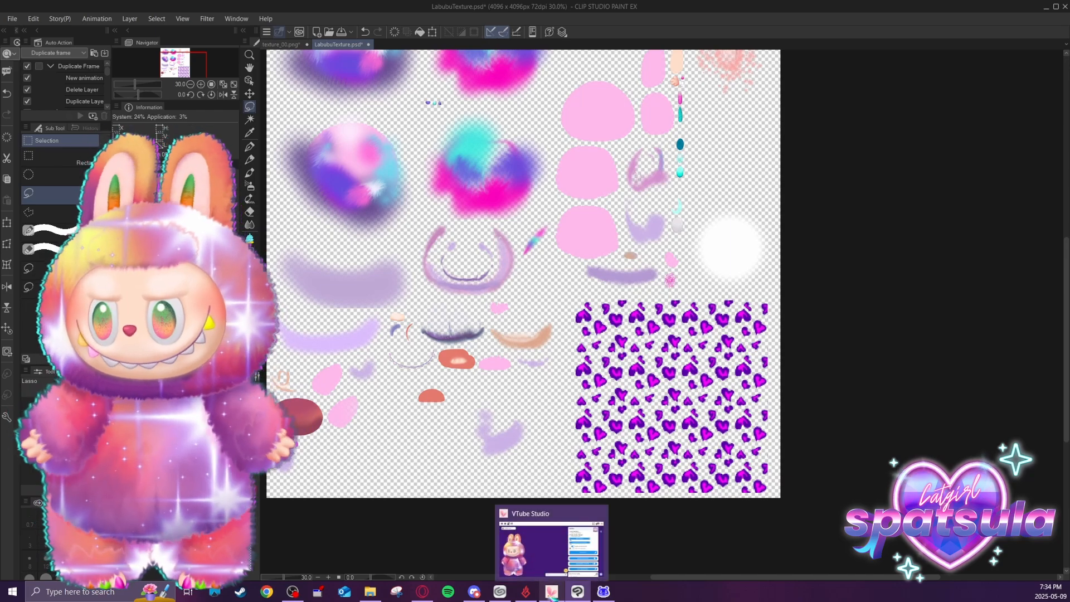
Return to VTube Studio and start creating a new Expression in the Expression Editor.
{"action": "left_click", "coordinate": [551, 594]}
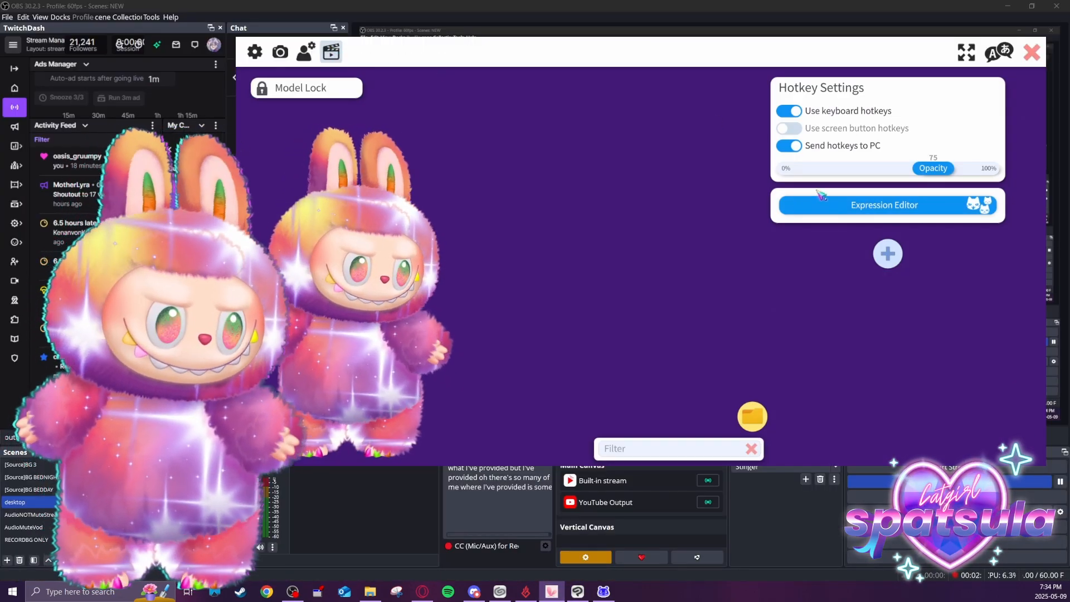
{"action": "left_click", "coordinate": [846, 210]}
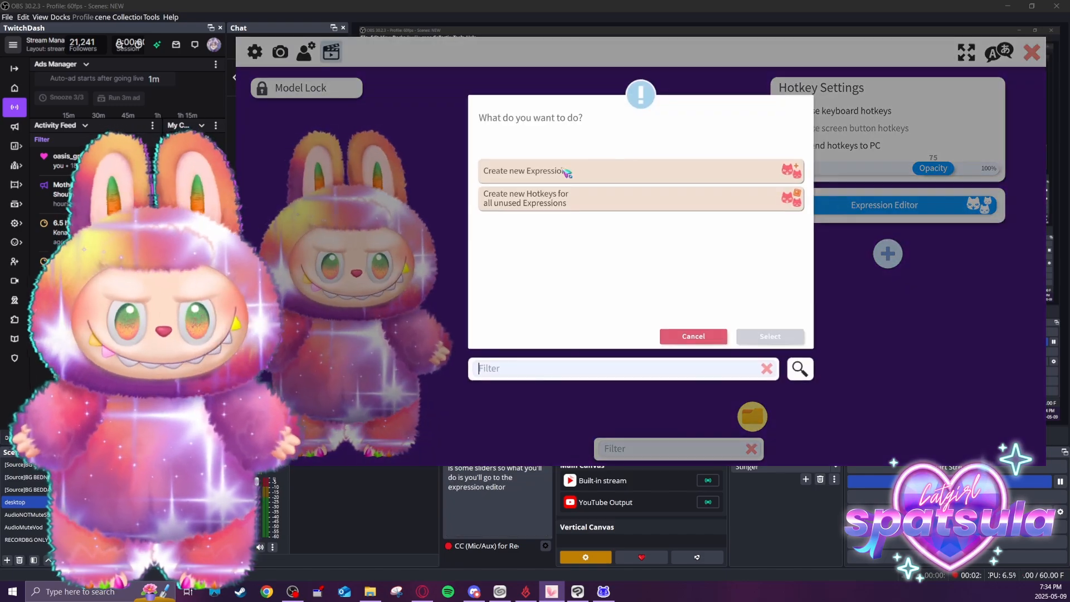
{"action": "left_click", "coordinate": [566, 172]}
{"action": "left_click", "coordinate": [766, 337]}
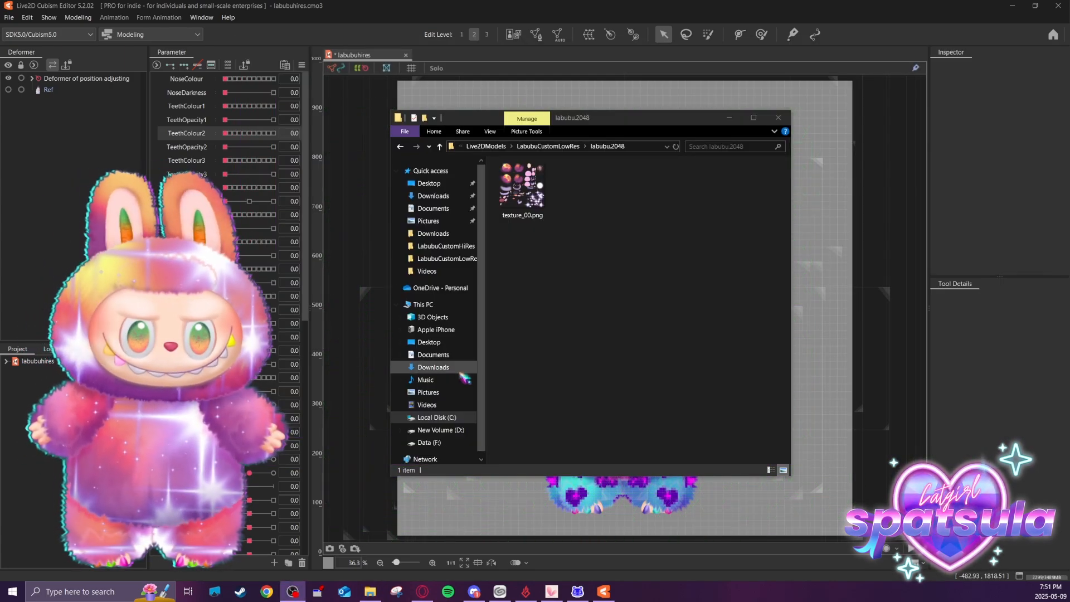
In File Explorer, paste the copied texture into the LabubuCustomLowRes model's labubu.2048 folder.
{"action": "left_click", "coordinate": [647, 320]}
{"action": "key", "text": "ctrl+v"}
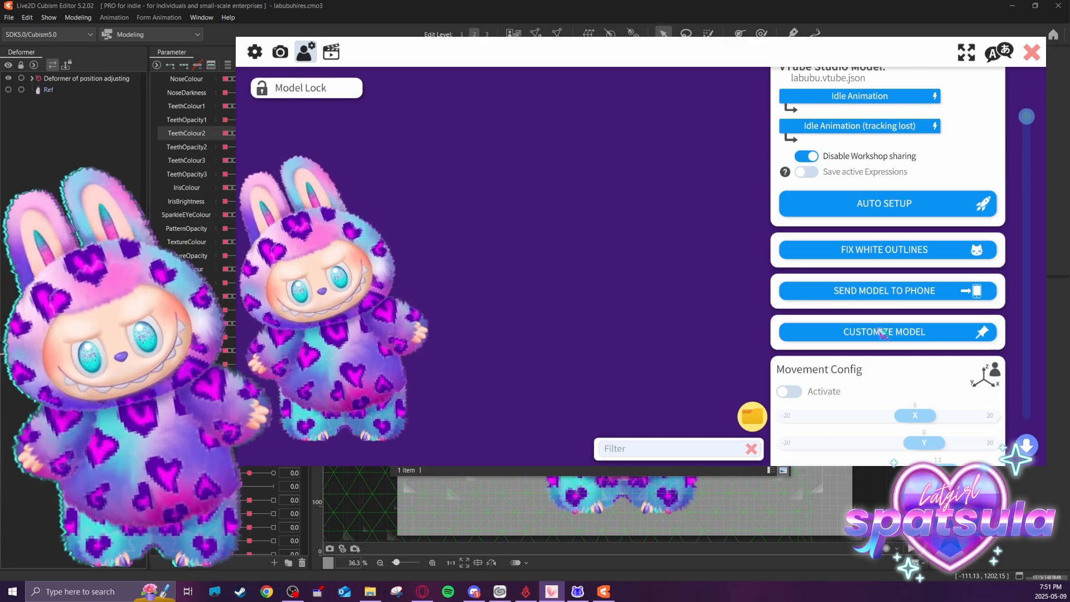
In VTube Studio's Customize Model options, choose to customize multiply/screen color for ArtMeshes.
{"action": "left_click", "coordinate": [917, 333]}
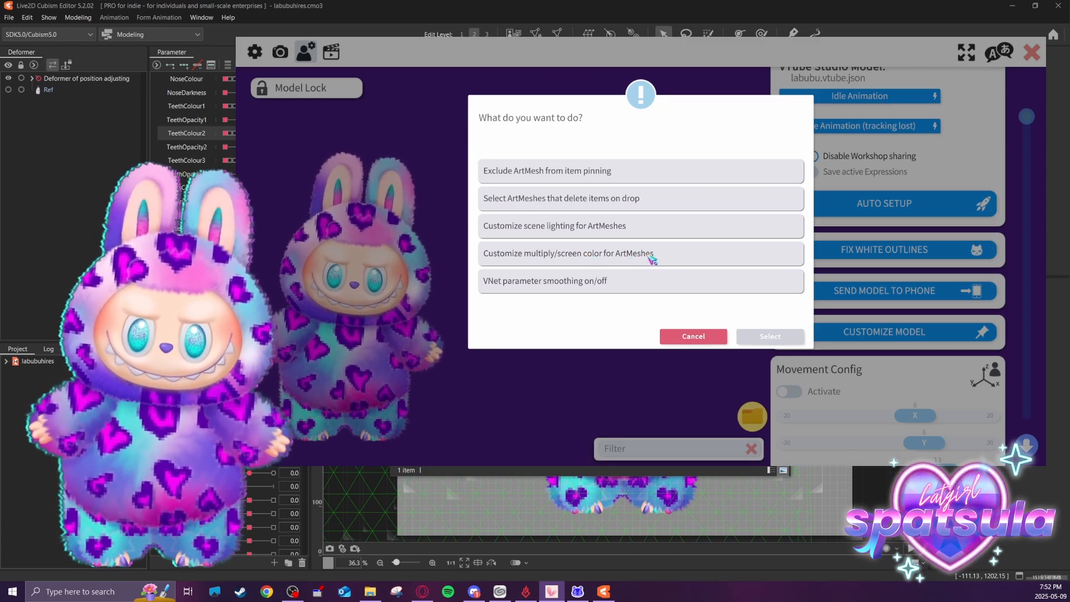
{"action": "left_click", "coordinate": [652, 257]}
{"action": "left_click", "coordinate": [763, 336]}
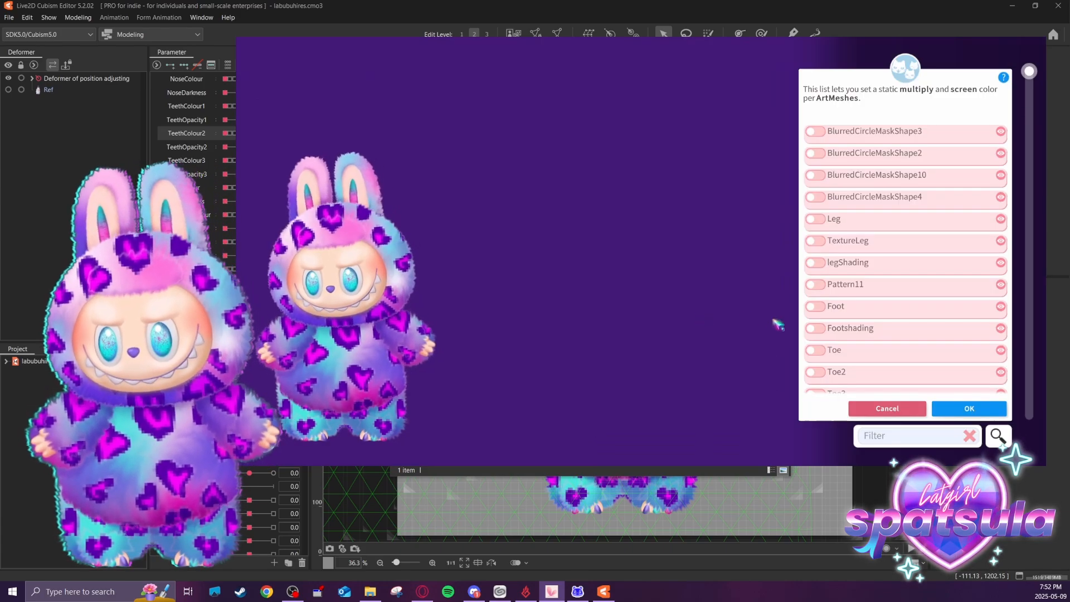
Find the Arm2 ArtMesh, enable its color override and set its multiply color to #FF9090.
{"action": "scroll", "coordinate": [875, 234], "scroll_direction": "down", "scroll_amount": 4}
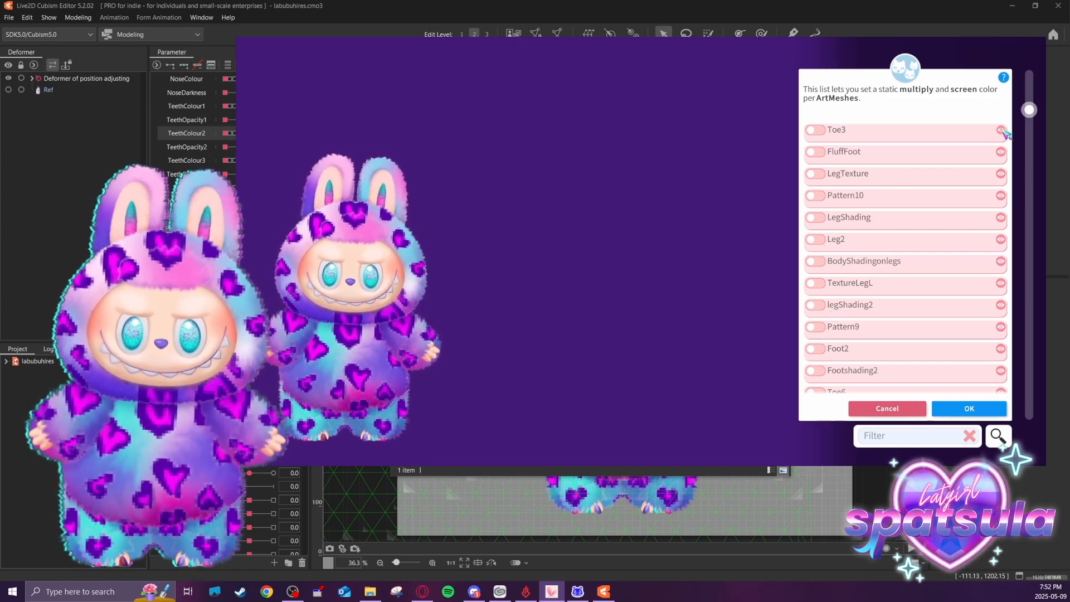
{"action": "scroll", "coordinate": [1001, 162], "scroll_direction": "up", "scroll_amount": 5}
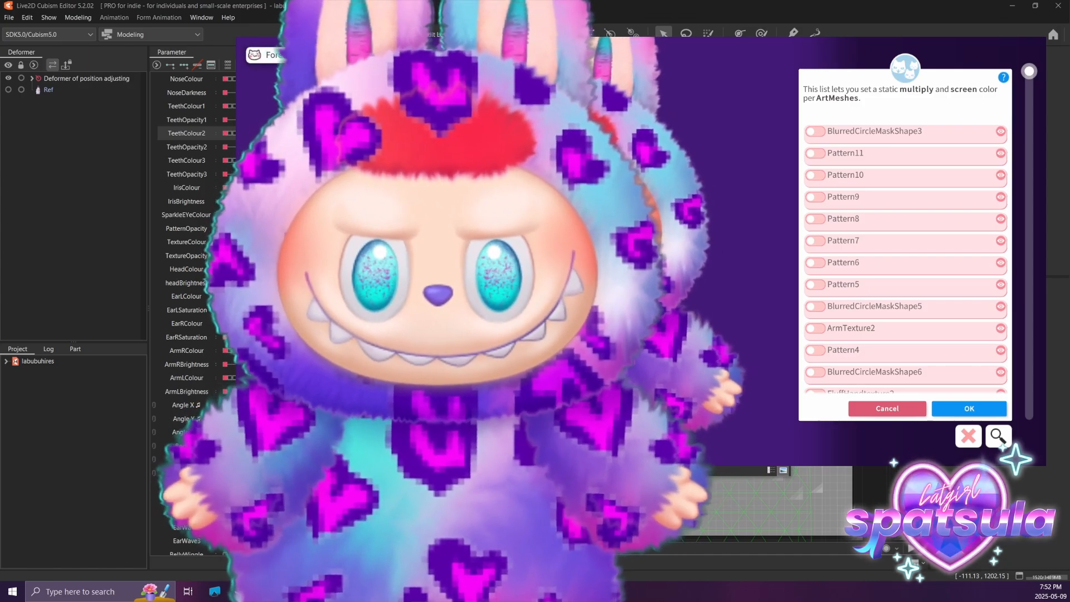
{"action": "scroll", "coordinate": [942, 393], "scroll_direction": "down", "scroll_amount": 5}
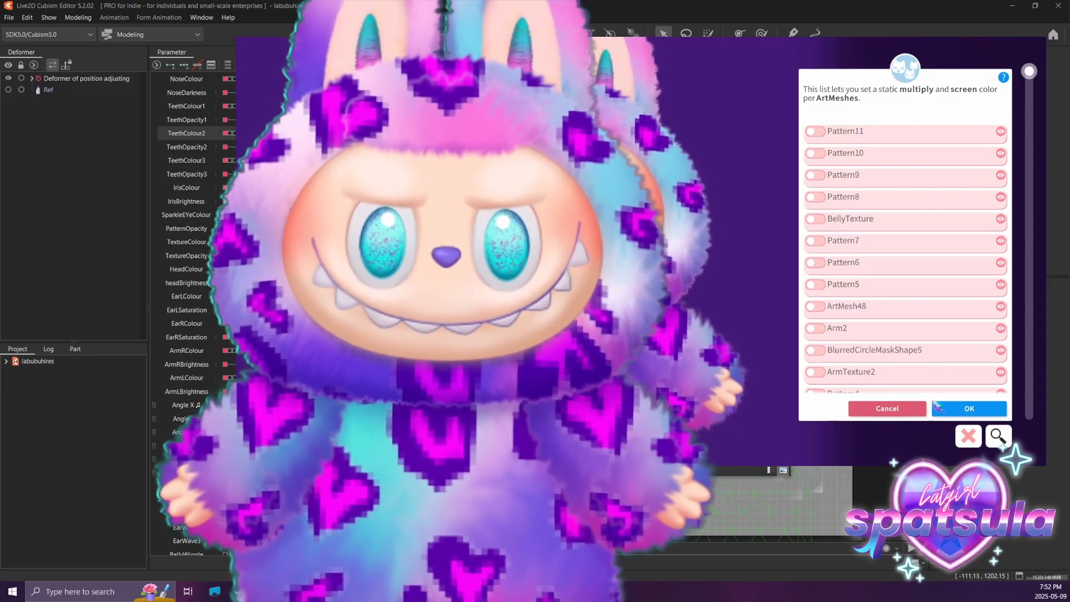
{"action": "scroll", "coordinate": [942, 393], "scroll_direction": "down", "scroll_amount": 4}
{"action": "left_click", "coordinate": [819, 147]}
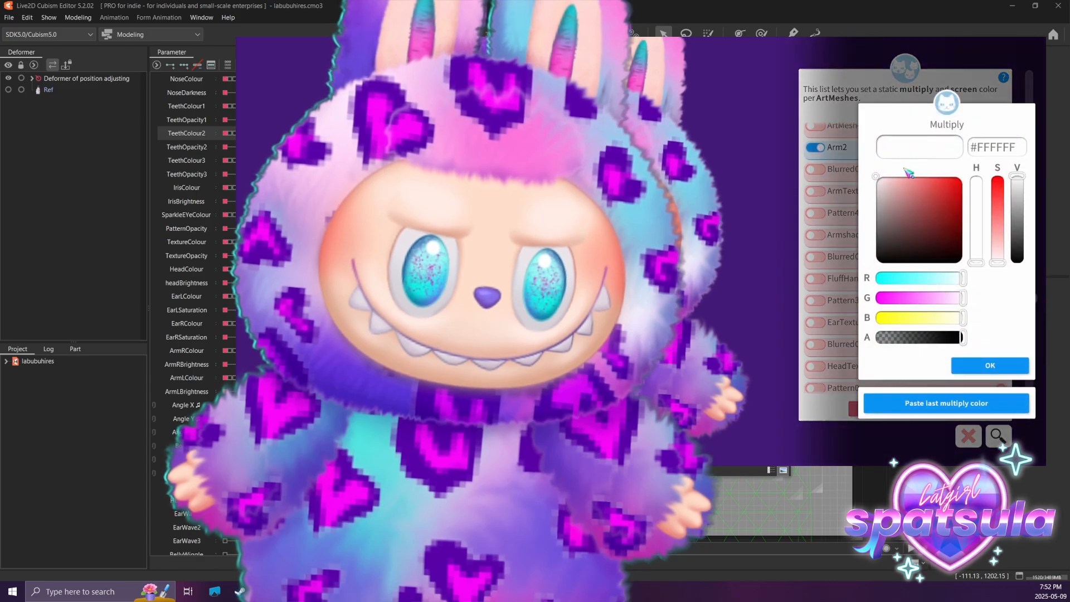
{"action": "mouse_move", "coordinate": [913, 187]}
{"action": "left_mouse_down"}
{"action": "mouse_move", "coordinate": [909, 171]}
{"action": "mouse_move", "coordinate": [894, 195]}
{"action": "mouse_move", "coordinate": [918, 171]}
{"action": "mouse_move", "coordinate": [919, 184]}
{"action": "mouse_move", "coordinate": [919, 152]}
{"action": "left_mouse_up"}
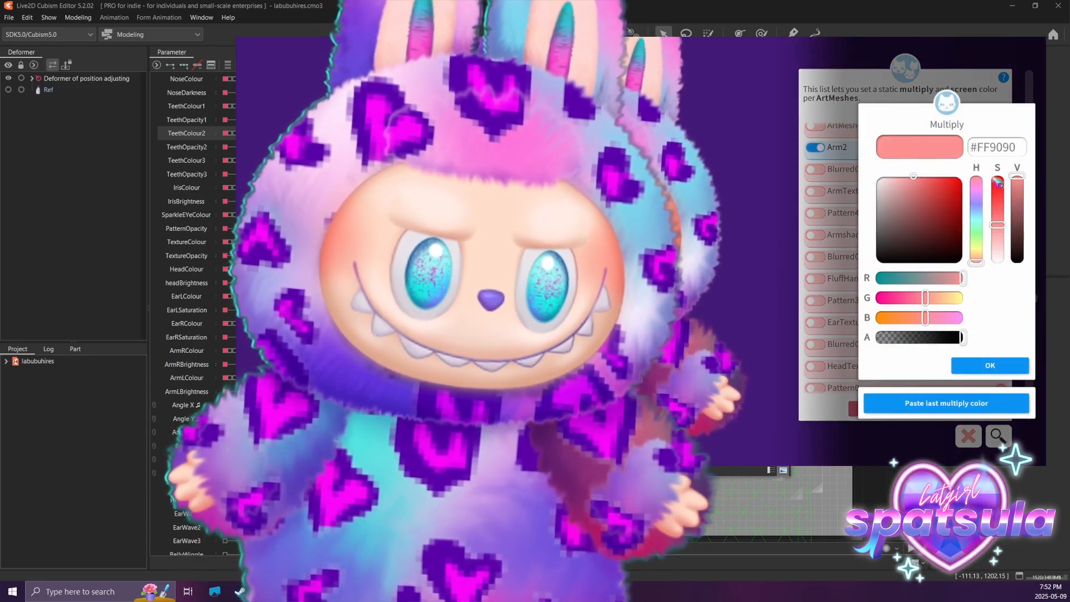
{"action": "left_click", "coordinate": [990, 365]}
Set the Arm2 ArtMesh's screen color to #07B600 and confirm its multiply and screen colors.
{"action": "left_click", "coordinate": [931, 278]}
{"action": "left_click_drag", "start_coordinate": [938, 278], "coordinate": [878, 278]}
{"action": "left_click_drag", "start_coordinate": [898, 298], "coordinate": [940, 298]}
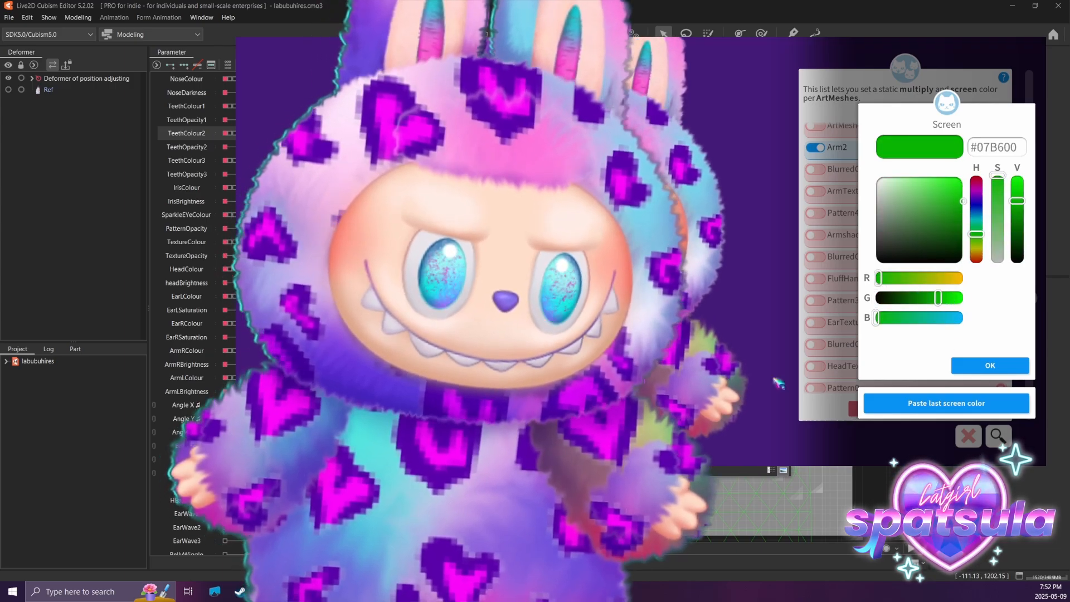
{"action": "left_click", "coordinate": [776, 377]}
{"action": "left_click", "coordinate": [884, 153]}
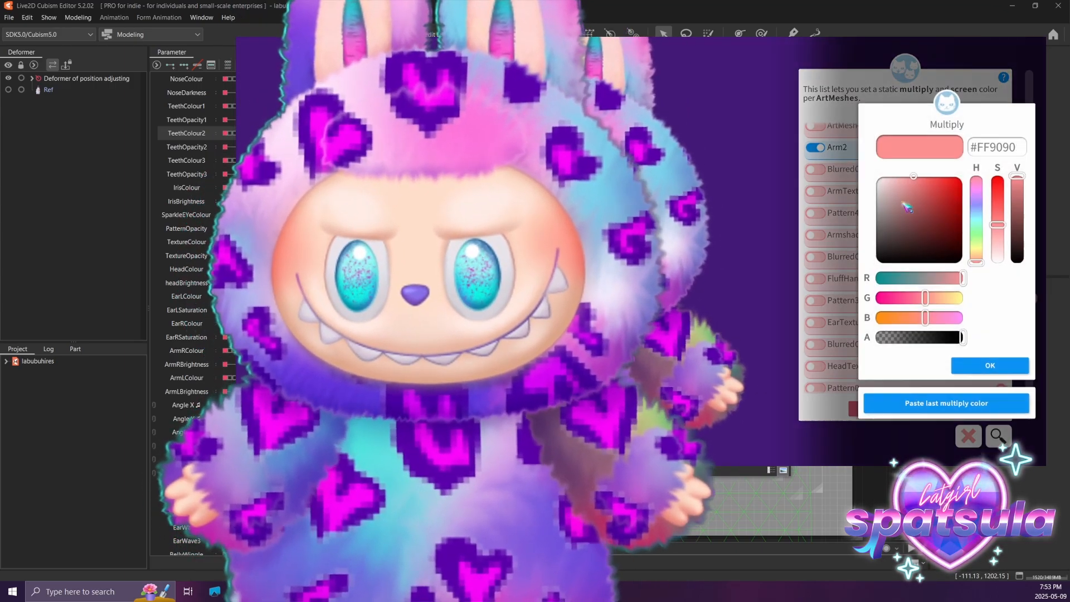
{"action": "left_click", "coordinate": [979, 369]}
{"action": "left_click", "coordinate": [987, 370]}
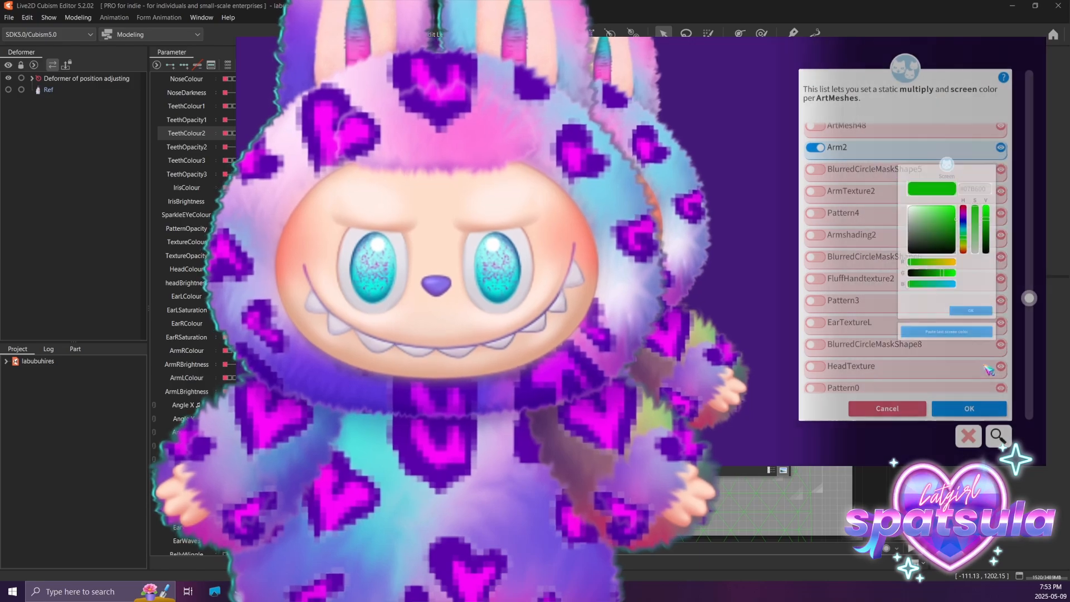
Look through the ArtMesh color list and filter it for "fluff".
{"action": "scroll", "coordinate": [873, 204], "scroll_direction": "up", "scroll_amount": 4}
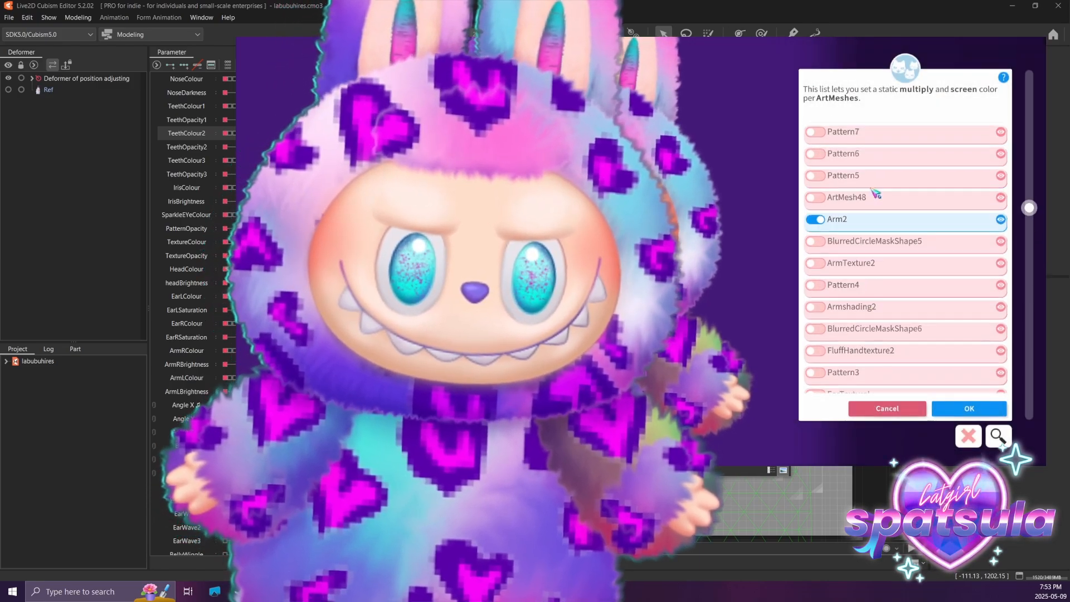
{"action": "scroll", "coordinate": [880, 204], "scroll_direction": "up", "scroll_amount": 2}
{"action": "scroll", "coordinate": [883, 220], "scroll_direction": "down", "scroll_amount": 7}
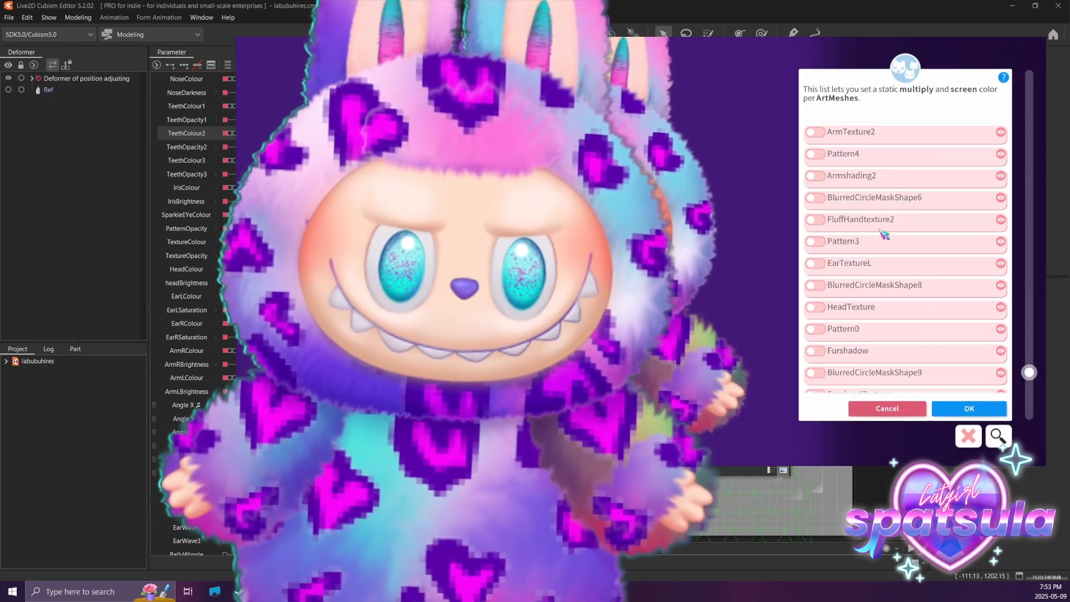
{"action": "scroll", "coordinate": [887, 259], "scroll_direction": "down", "scroll_amount": 2}
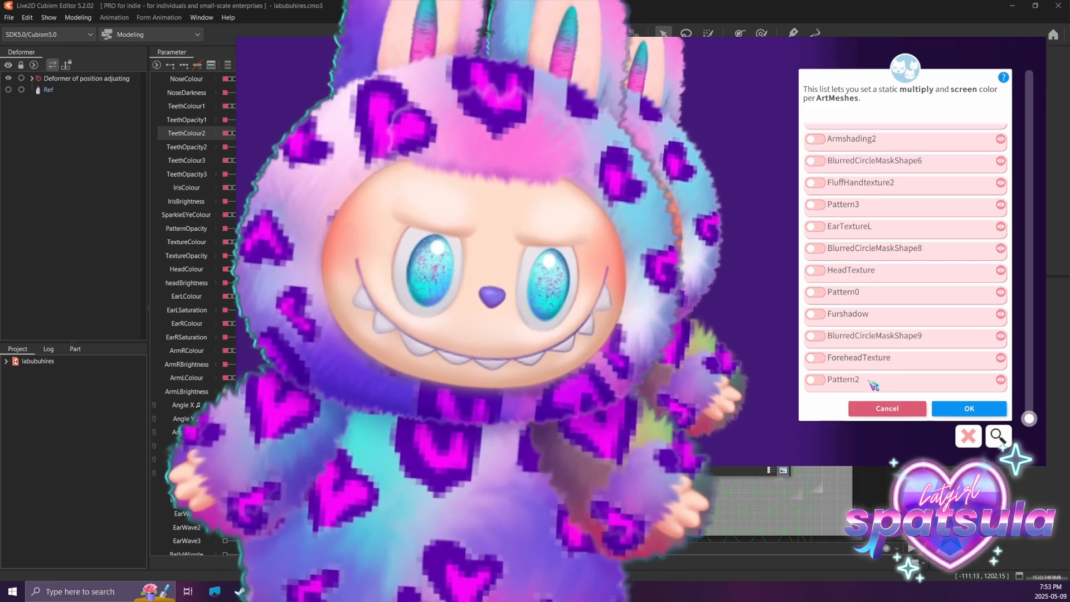
{"action": "left_click", "coordinate": [921, 433]}
{"action": "type", "text": "fluff"}
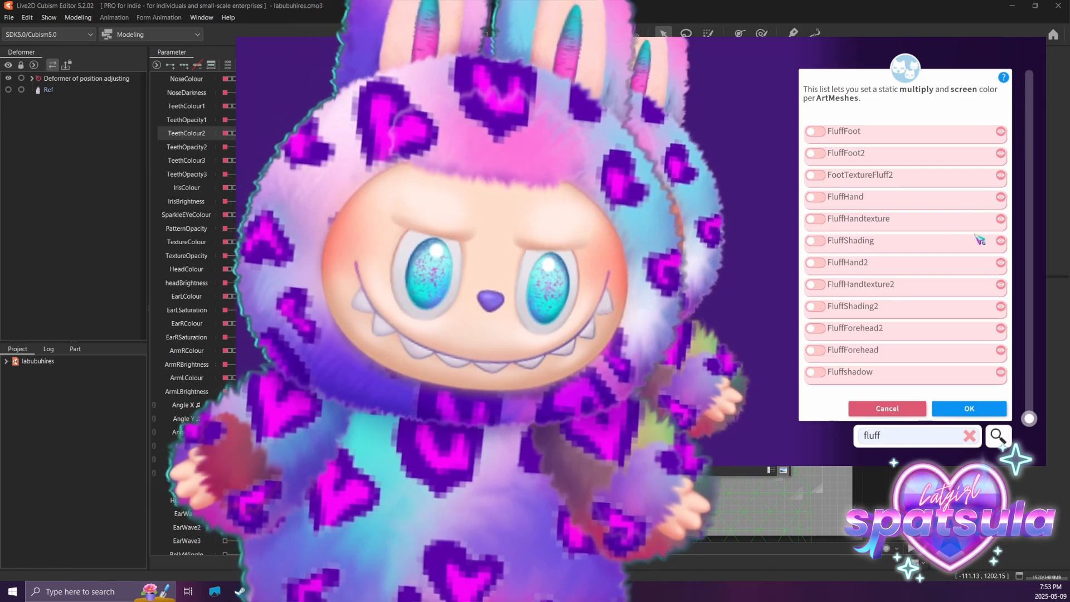
Enable the FluffHand2 color override and paste the last multiply and screen colors onto it.
{"action": "left_click", "coordinate": [838, 267]}
{"action": "left_click", "coordinate": [947, 403]}
{"action": "left_click", "coordinate": [990, 365]}
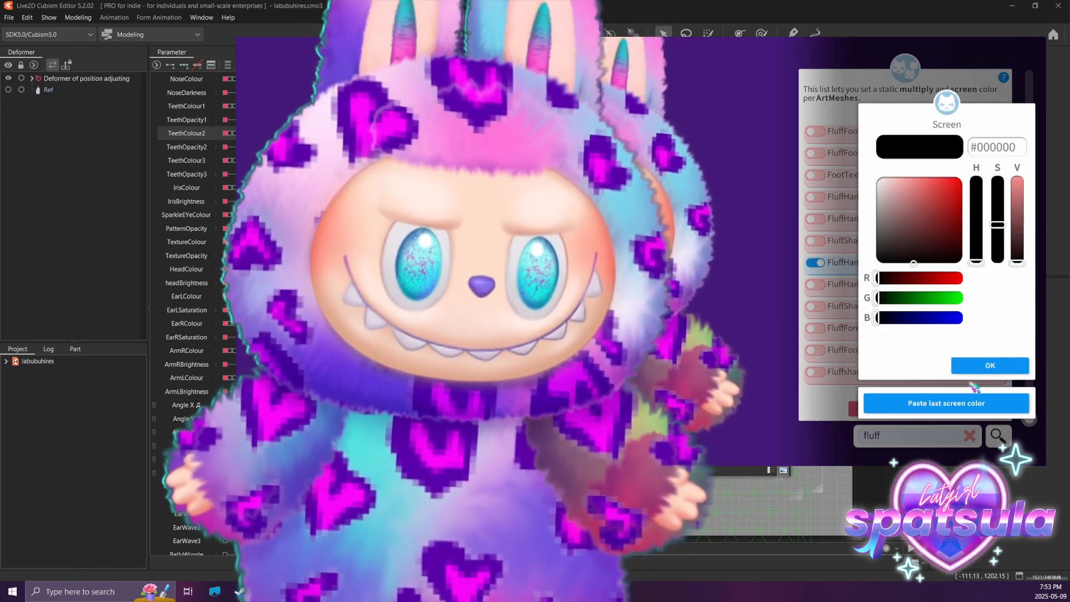
{"action": "left_click", "coordinate": [950, 404]}
{"action": "left_click", "coordinate": [986, 367]}
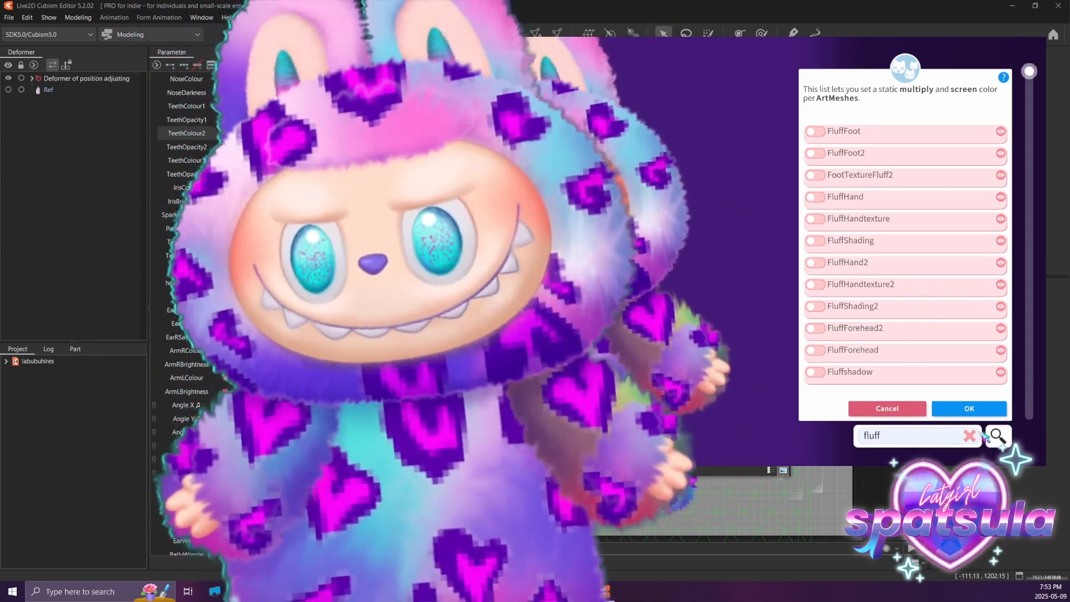
Clear the ArtMesh filter, switch off the Arm2 color override and confirm the color list.
{"action": "left_click", "coordinate": [970, 435]}
{"action": "scroll", "coordinate": [878, 296], "scroll_direction": "down", "scroll_amount": 10}
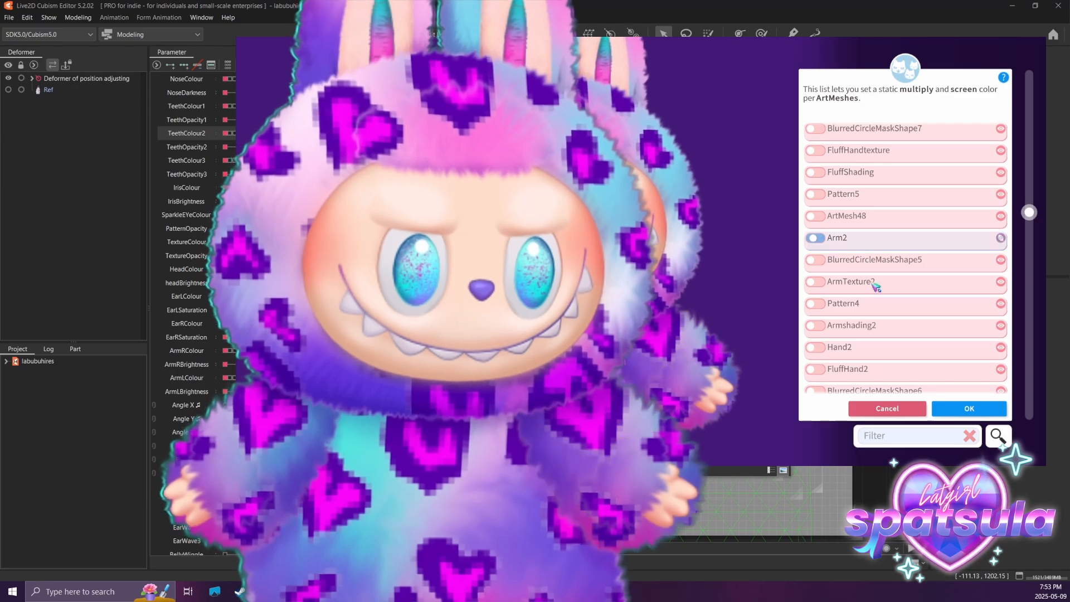
{"action": "left_click", "coordinate": [967, 410]}
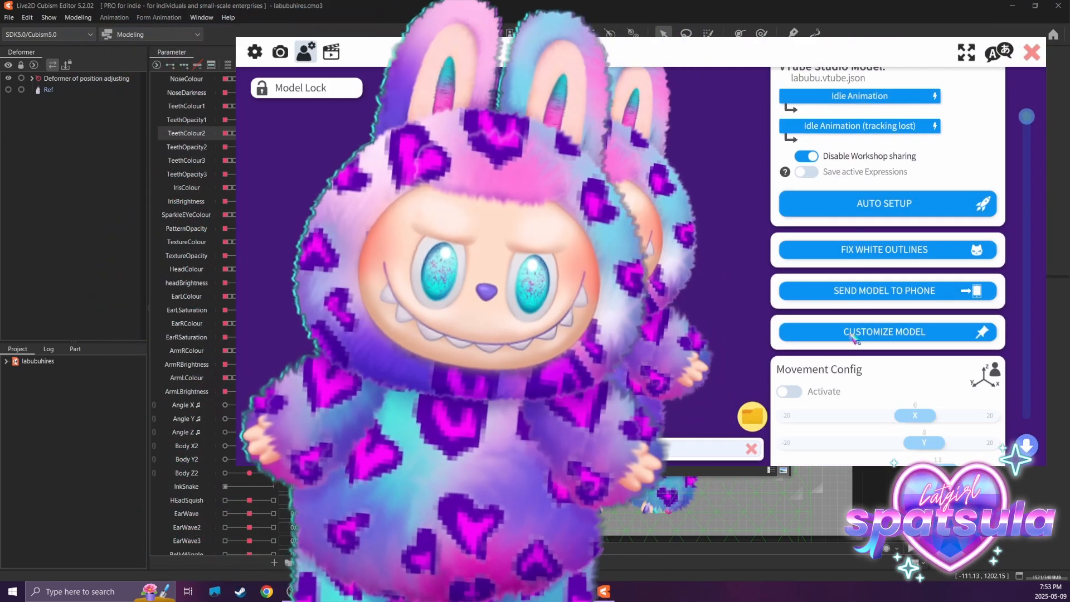
Go to the hotkey settings and start creating a new Expression in the Expression Editor.
{"action": "left_click", "coordinate": [853, 332]}
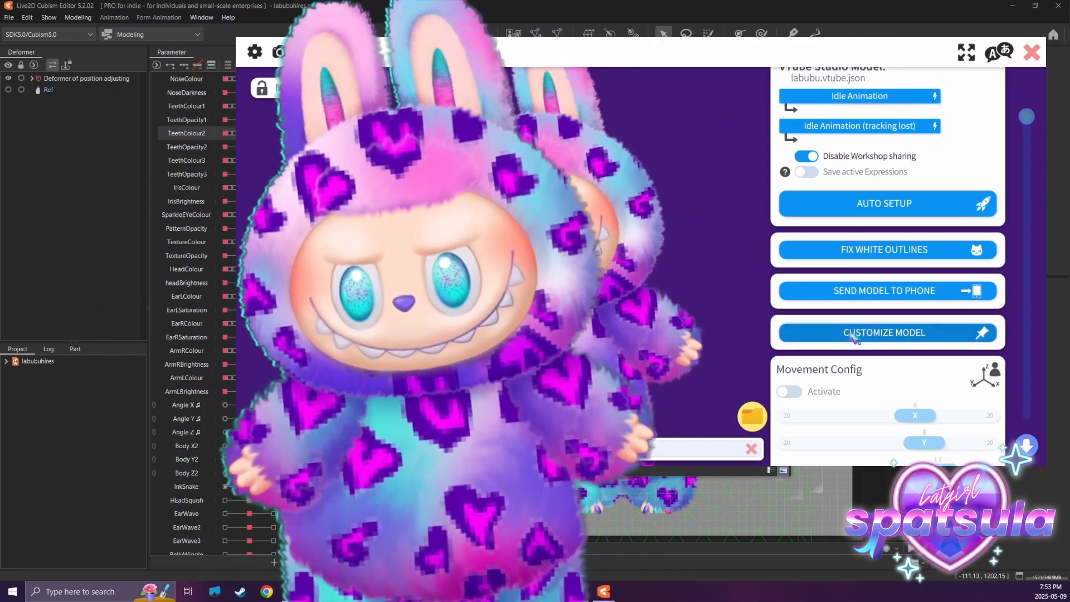
{"action": "left_click", "coordinate": [678, 333]}
{"action": "left_click", "coordinate": [331, 51]}
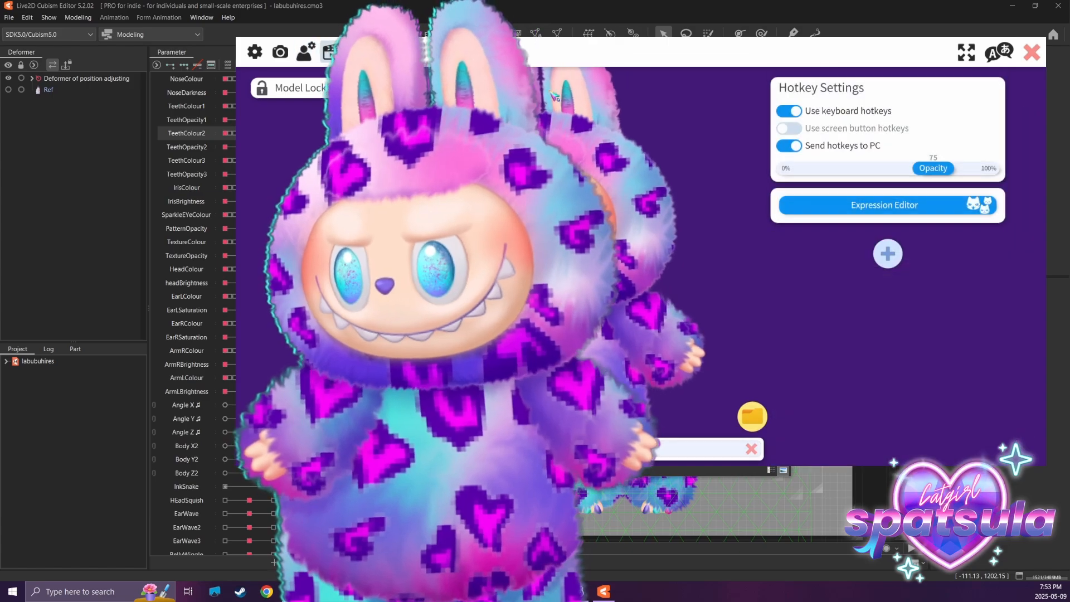
{"action": "left_click", "coordinate": [886, 205]}
{"action": "left_click", "coordinate": [769, 172]}
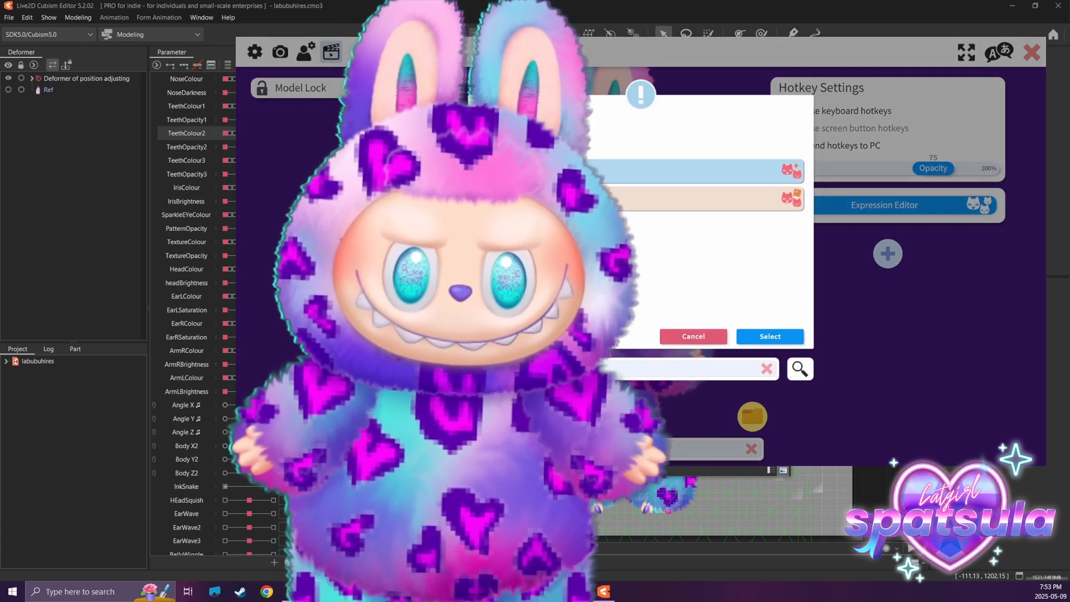
{"action": "left_click", "coordinate": [779, 337]}
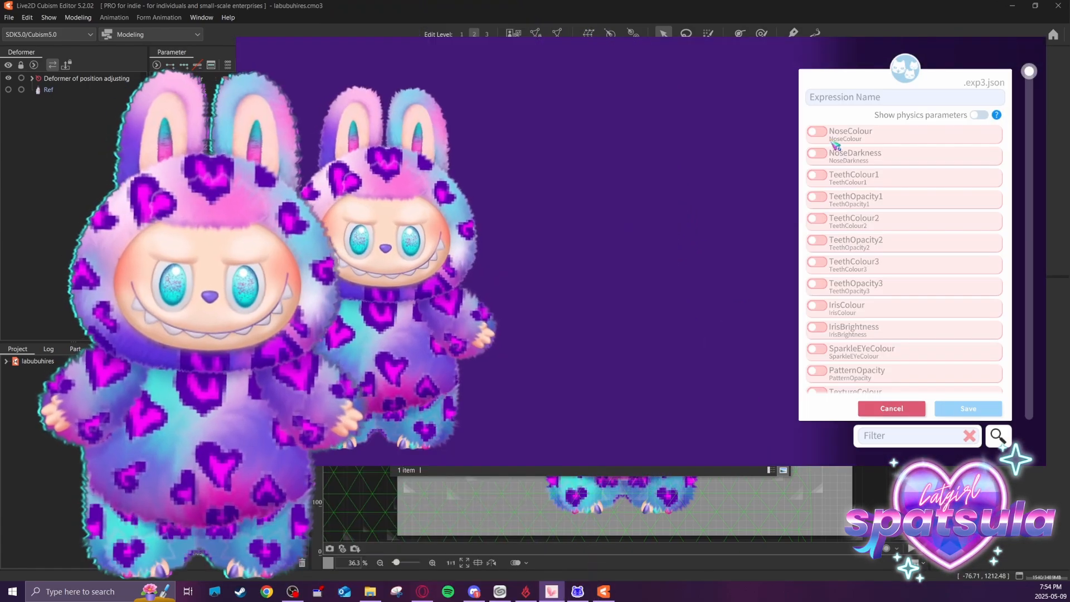
Try out the nose color by enabling NoseColour at about 0.46 and NoseDarkness at about 0.97.
{"action": "left_click", "coordinate": [824, 134]}
{"action": "left_click_drag", "start_coordinate": [825, 150], "coordinate": [881, 149]}
{"action": "left_click", "coordinate": [818, 169]}
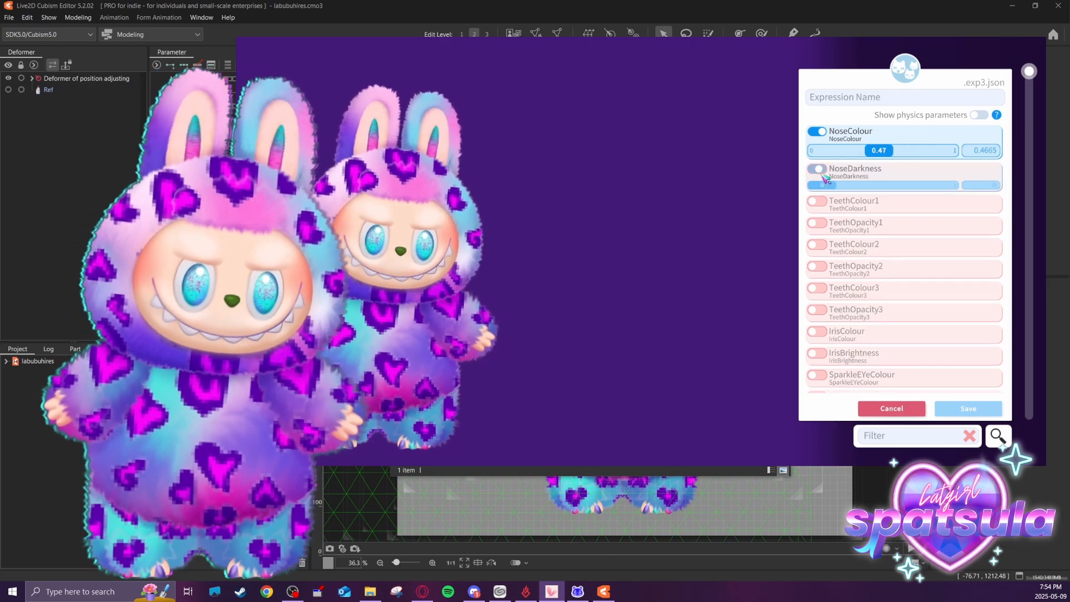
{"action": "left_click_drag", "start_coordinate": [820, 188], "coordinate": [948, 188]}
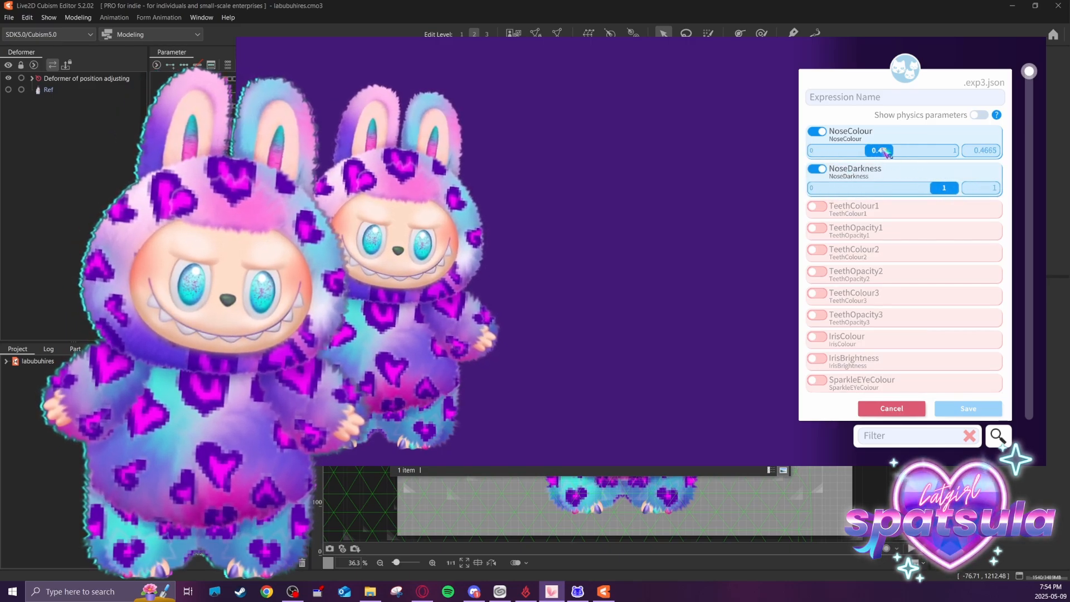
{"action": "left_click_drag", "start_coordinate": [881, 150], "coordinate": [935, 149]}
{"action": "left_click_drag", "start_coordinate": [946, 186], "coordinate": [817, 186]}
{"action": "left_click_drag", "start_coordinate": [826, 151], "coordinate": [875, 154]}
{"action": "left_click_drag", "start_coordinate": [822, 188], "coordinate": [948, 188]}
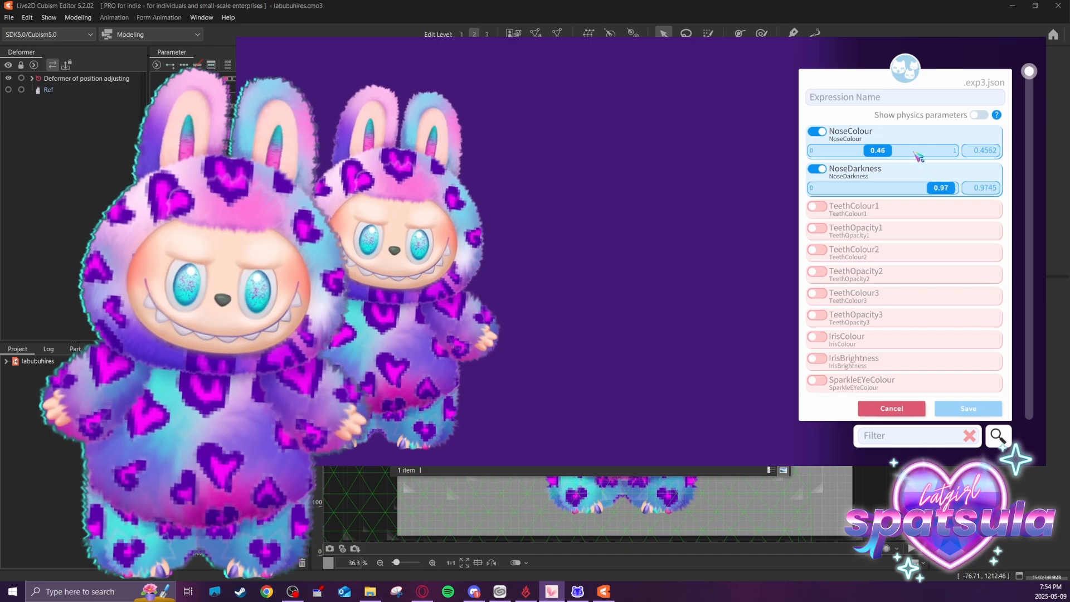
{"action": "left_click_drag", "start_coordinate": [879, 151], "coordinate": [804, 149]}
Enable TeethColour1 at about 0.14 and TeethOpacity1 at about 0.3 in the expression.
{"action": "left_click", "coordinate": [818, 175]}
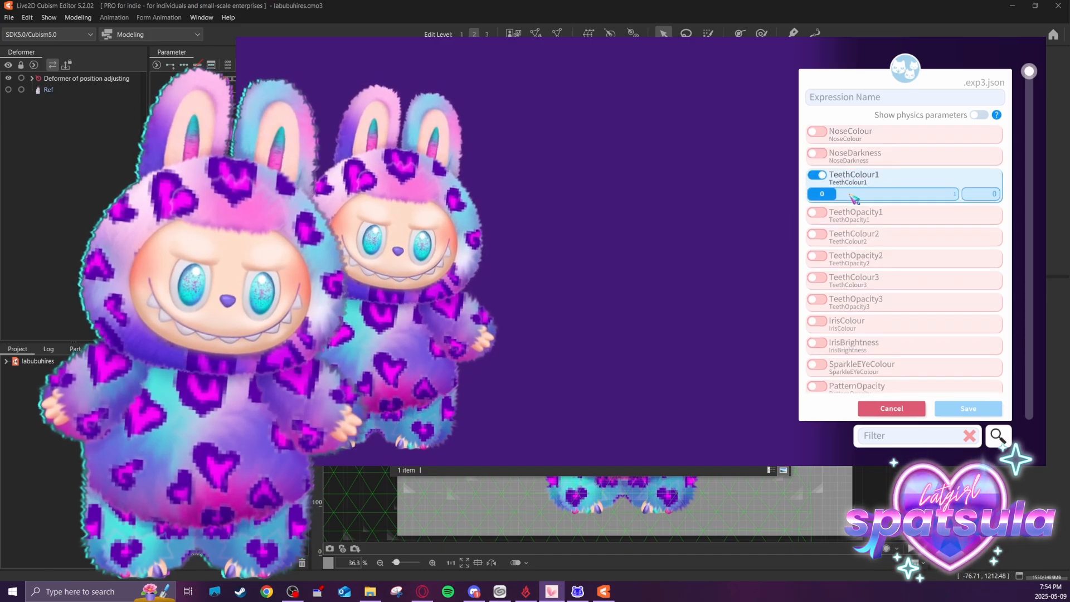
{"action": "left_click", "coordinate": [818, 213]}
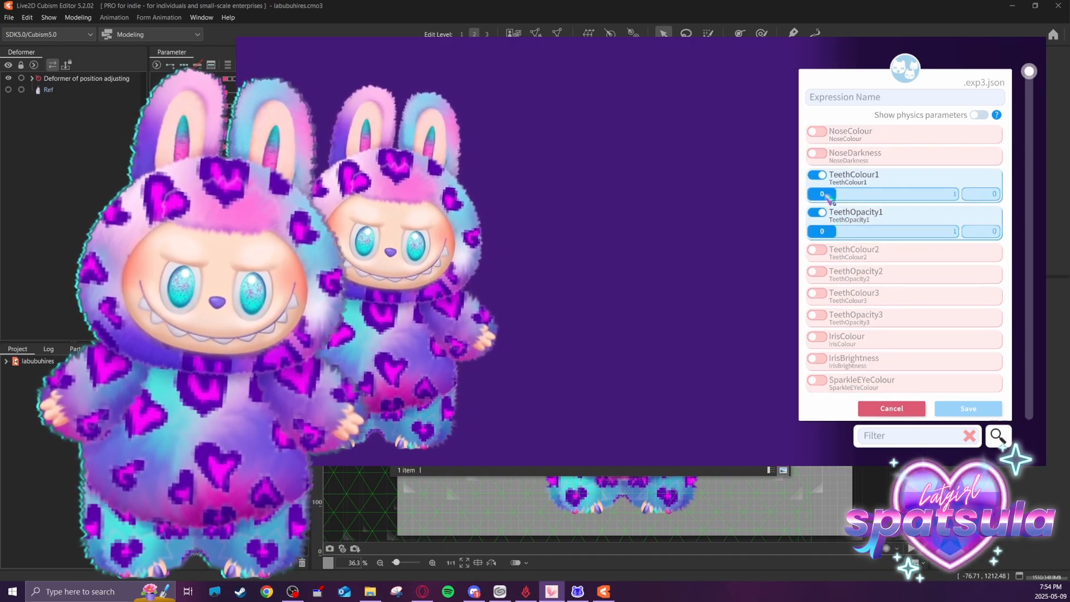
{"action": "left_click_drag", "start_coordinate": [831, 196], "coordinate": [873, 196]}
{"action": "left_click_drag", "start_coordinate": [822, 231], "coordinate": [859, 231]}
{"action": "left_click", "coordinate": [839, 193]}
Enable TeethColour2 at about 0.67 and TeethOpacity2 at about 0.7.
{"action": "left_click", "coordinate": [817, 249]}
{"action": "left_click_drag", "start_coordinate": [846, 269], "coordinate": [894, 270]}
{"action": "left_click", "coordinate": [824, 288]}
{"action": "left_click_drag", "start_coordinate": [830, 307], "coordinate": [908, 306]}
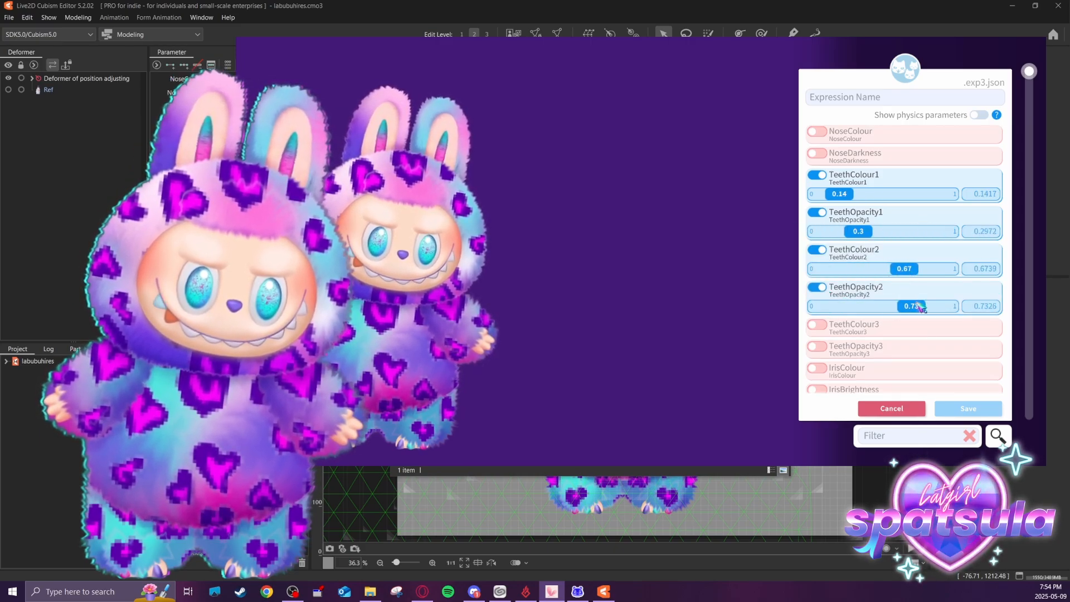
Enable TeethColour3 at about 0.48 and TeethOpacity3 at about 0.53.
{"action": "left_click", "coordinate": [819, 324]}
{"action": "left_click_drag", "start_coordinate": [833, 345], "coordinate": [894, 346]}
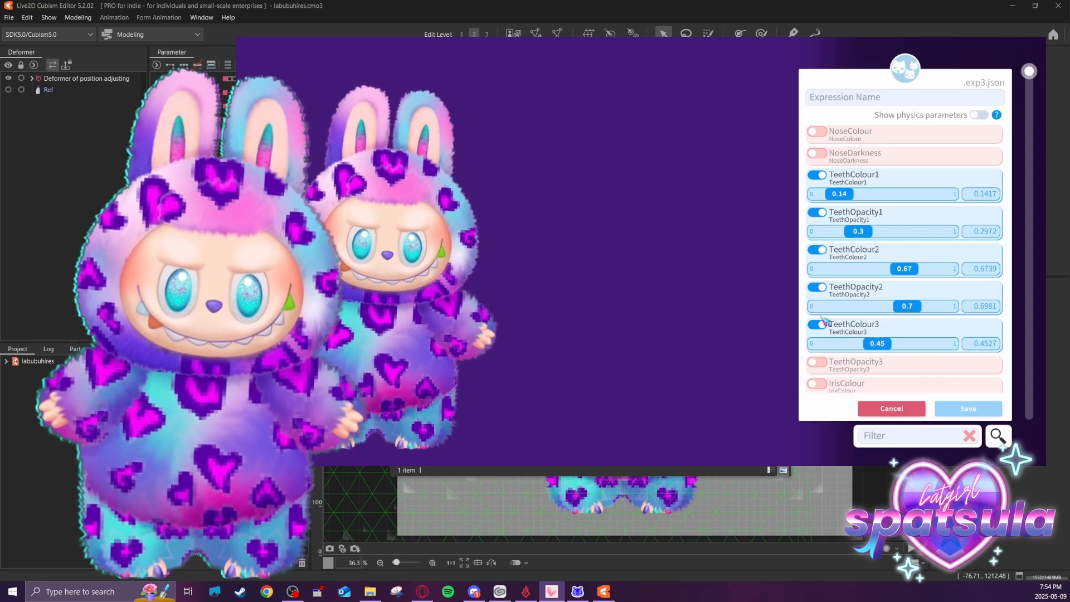
{"action": "scroll", "coordinate": [869, 318], "scroll_direction": "down", "scroll_amount": 3}
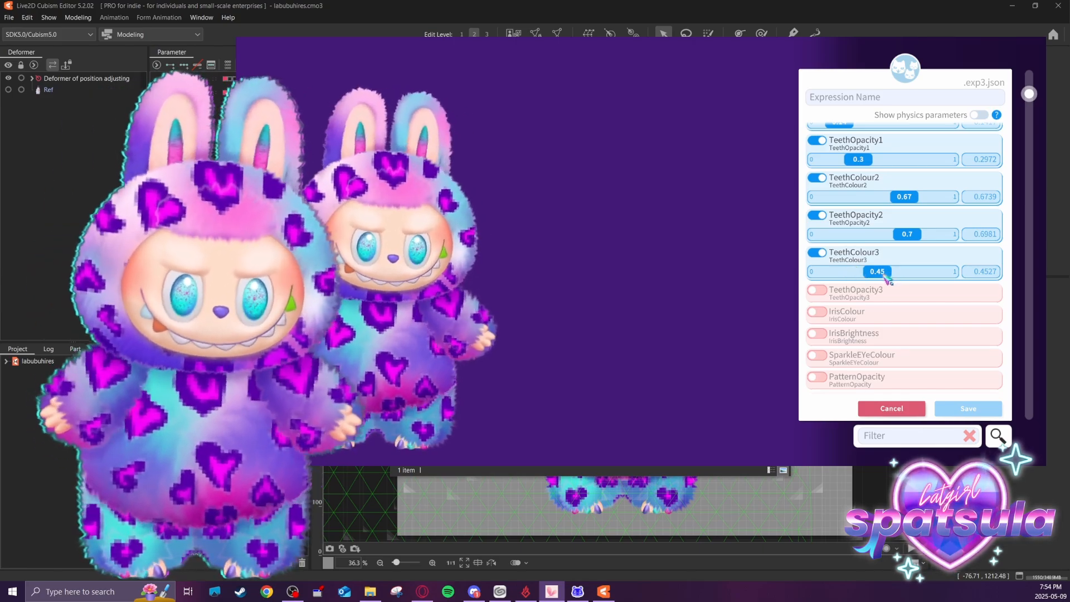
{"action": "mouse_move", "coordinate": [889, 278]}
{"action": "left_mouse_down"}
{"action": "mouse_move", "coordinate": [923, 273]}
{"action": "mouse_move", "coordinate": [871, 274]}
{"action": "mouse_move", "coordinate": [881, 273]}
{"action": "left_mouse_up"}
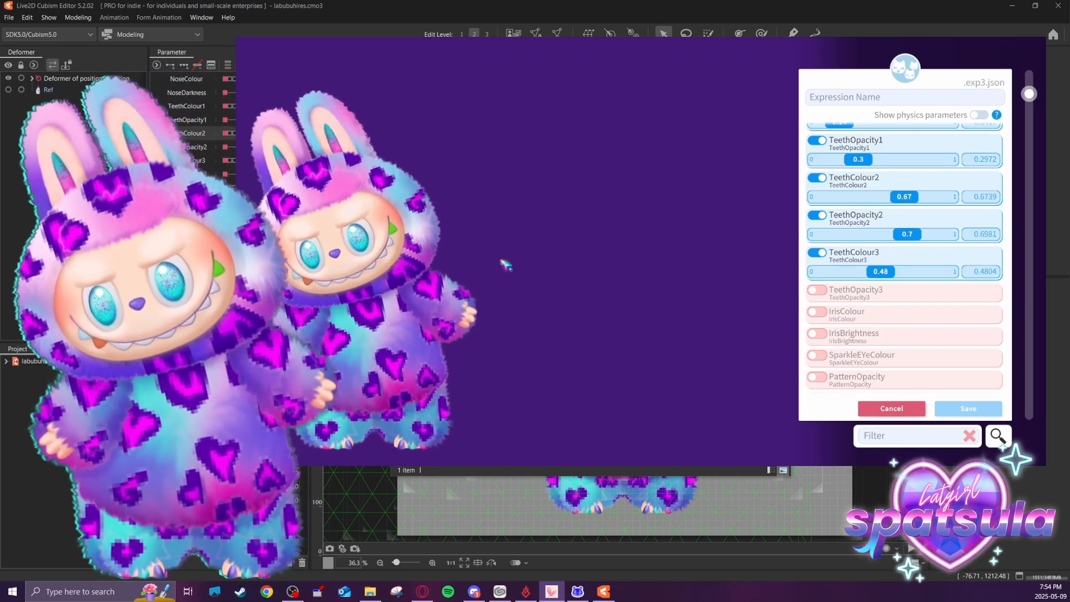
{"action": "left_click", "coordinate": [817, 290]}
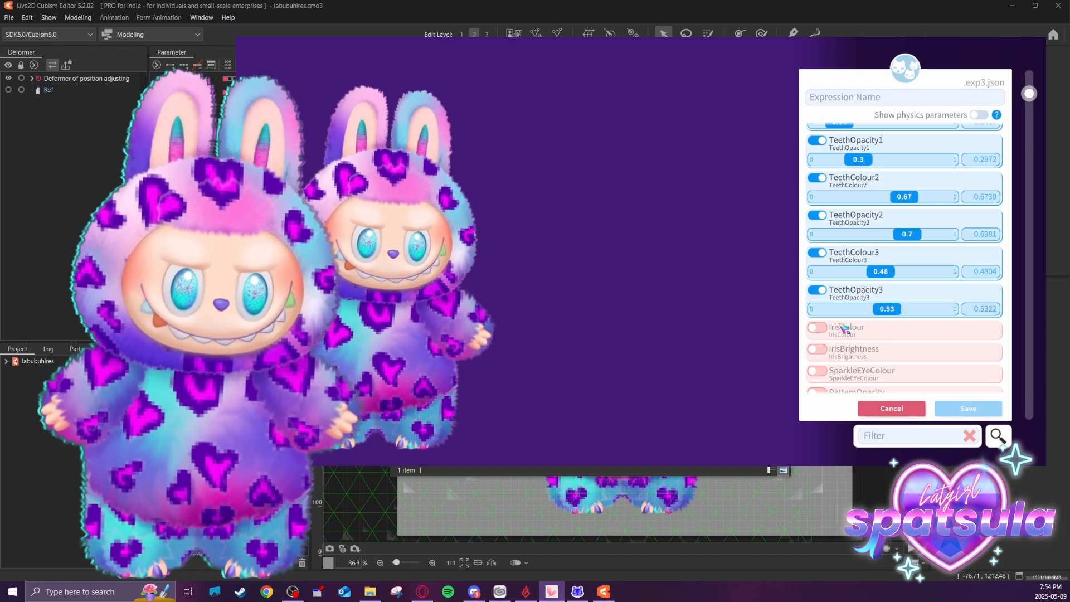
Recolour the eyes by enabling IrisColour at about 0.72 and IrisBrightness at about 0.38.
{"action": "left_click", "coordinate": [844, 328]}
{"action": "left_click_drag", "start_coordinate": [844, 350], "coordinate": [876, 346]}
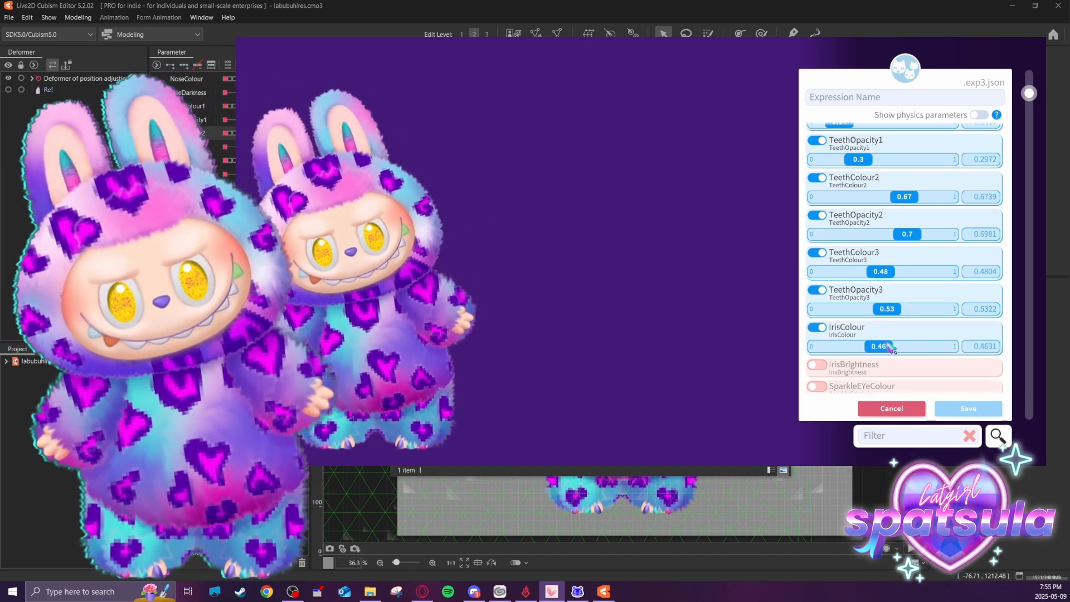
{"action": "left_click", "coordinate": [847, 365]}
{"action": "left_click_drag", "start_coordinate": [831, 383], "coordinate": [874, 385]}
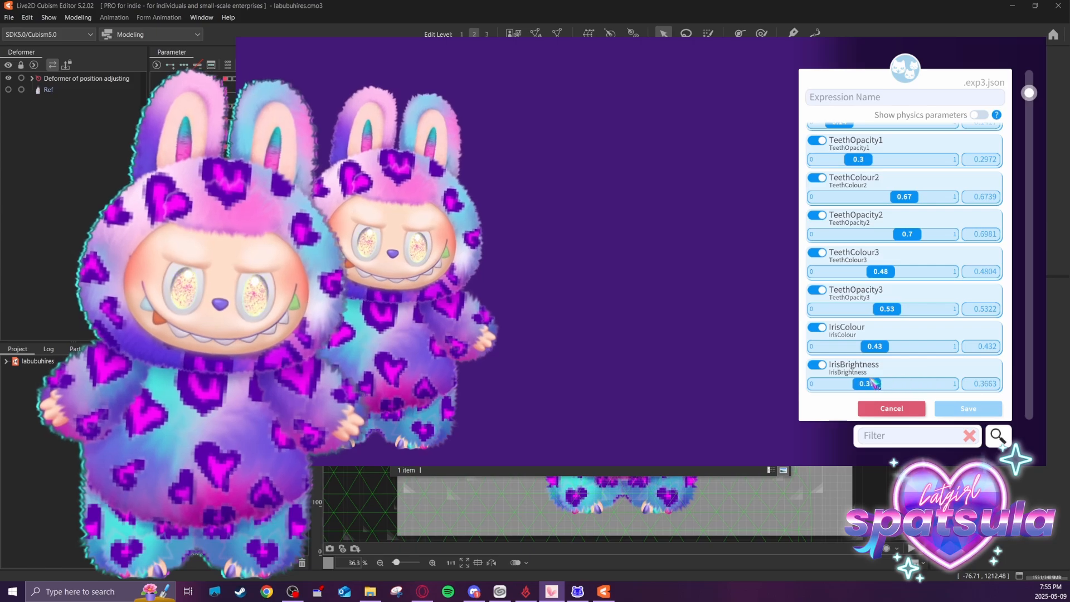
{"action": "left_click_drag", "start_coordinate": [881, 348], "coordinate": [909, 346]}
Enable SparkleEYeColour at about 0.32 and PatternOpacity at about 0.72.
{"action": "scroll", "coordinate": [853, 301], "scroll_direction": "down", "scroll_amount": 2}
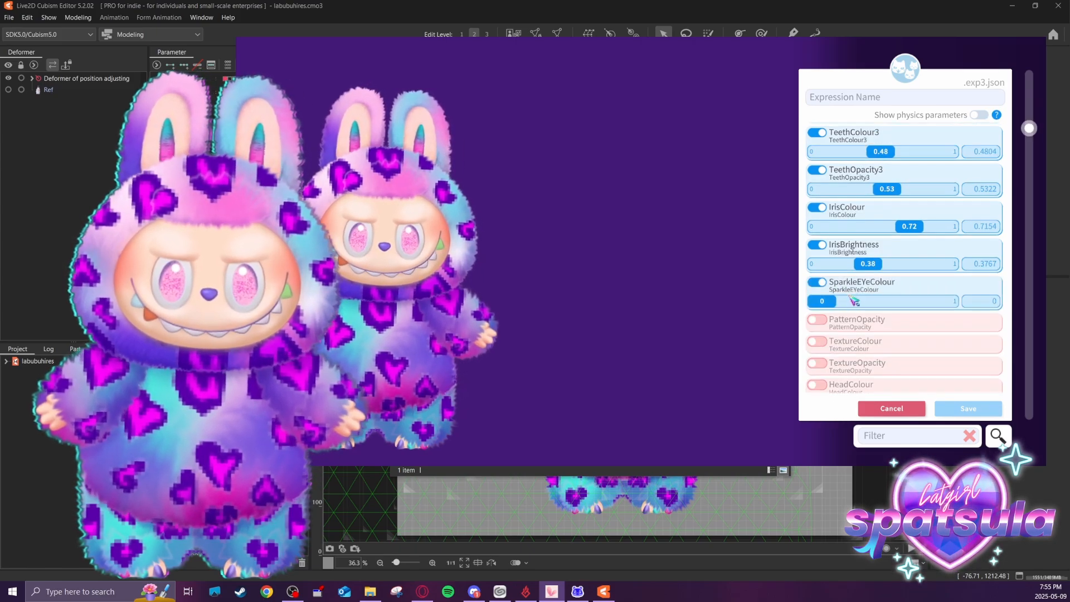
{"action": "left_click_drag", "start_coordinate": [836, 305], "coordinate": [878, 313]}
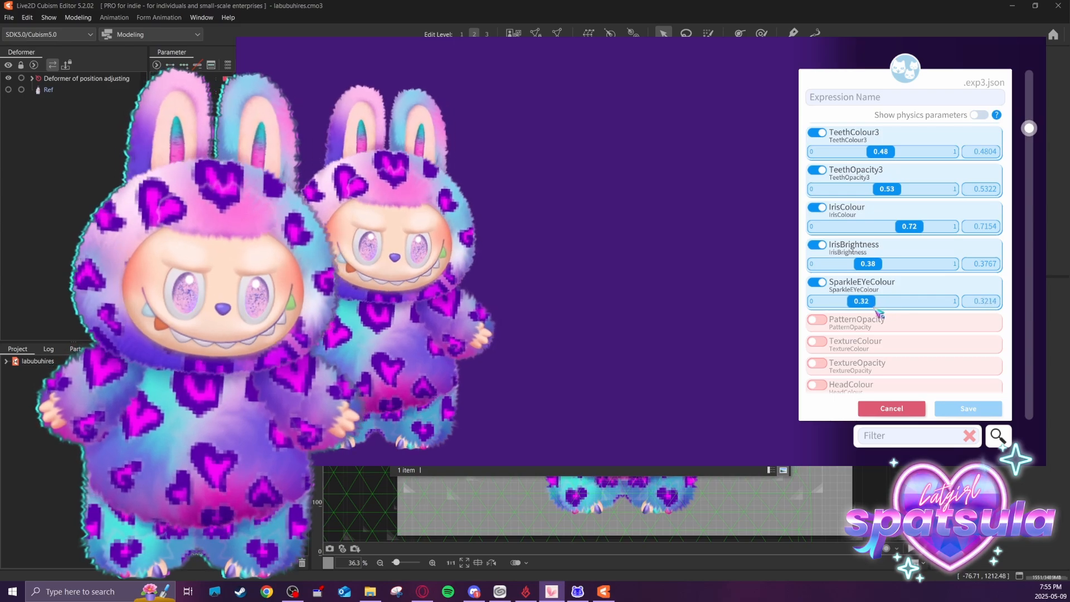
{"action": "left_click", "coordinate": [817, 319]}
{"action": "left_click_drag", "start_coordinate": [825, 338], "coordinate": [910, 338]}
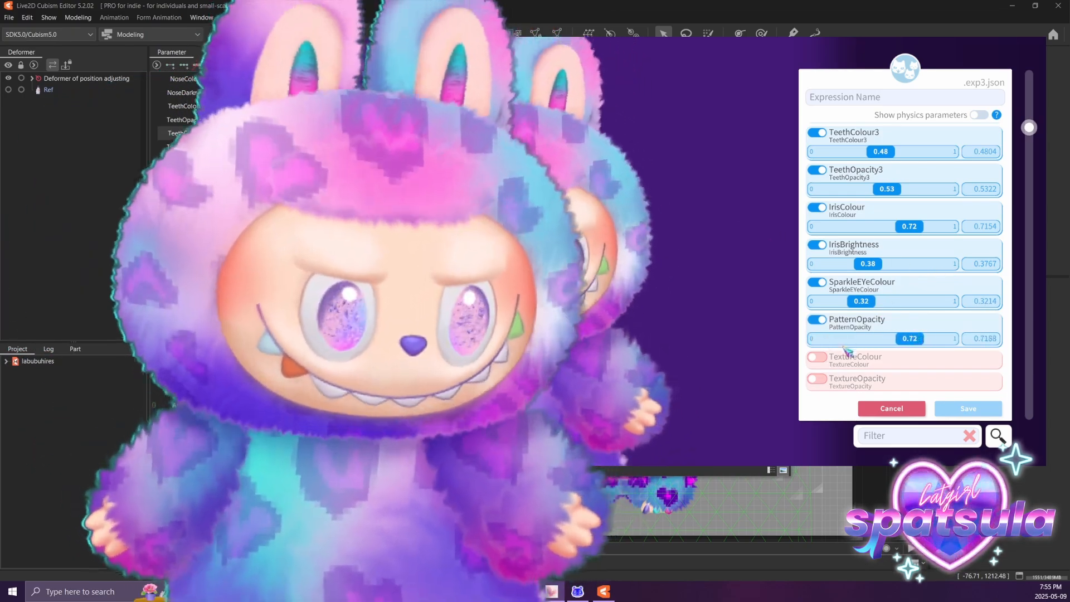
Enable TextureColour, TextureOpacity and HeadColour, setting TextureColour to 0 and TextureOpacity to about 0.53.
{"action": "left_click", "coordinate": [817, 357]}
{"action": "scroll", "coordinate": [903, 279], "scroll_direction": "down", "scroll_amount": 2}
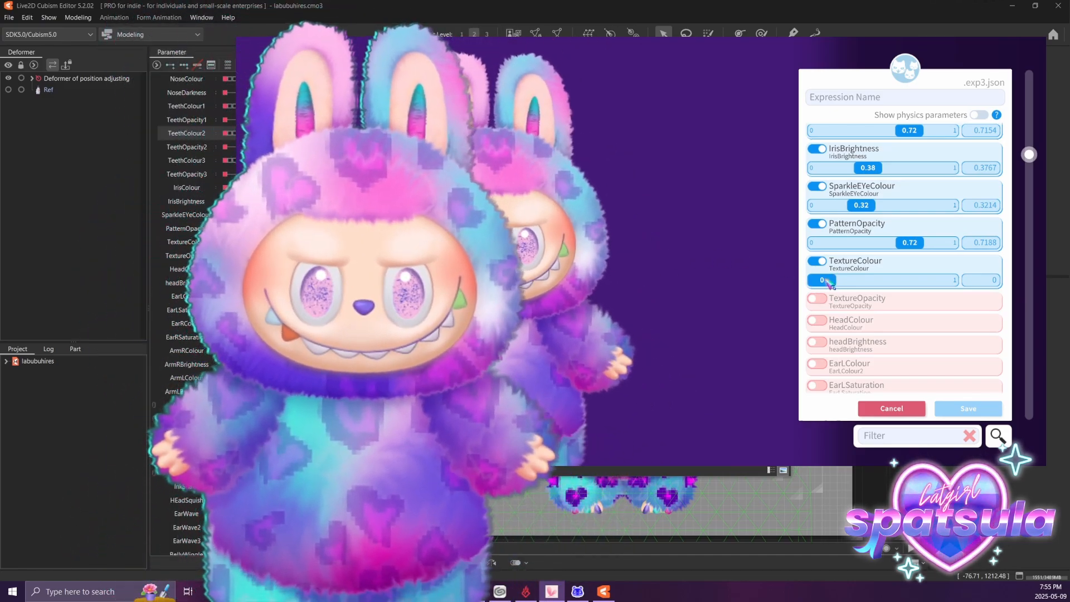
{"action": "left_click_drag", "start_coordinate": [829, 284], "coordinate": [901, 284]}
{"action": "left_click", "coordinate": [817, 298]}
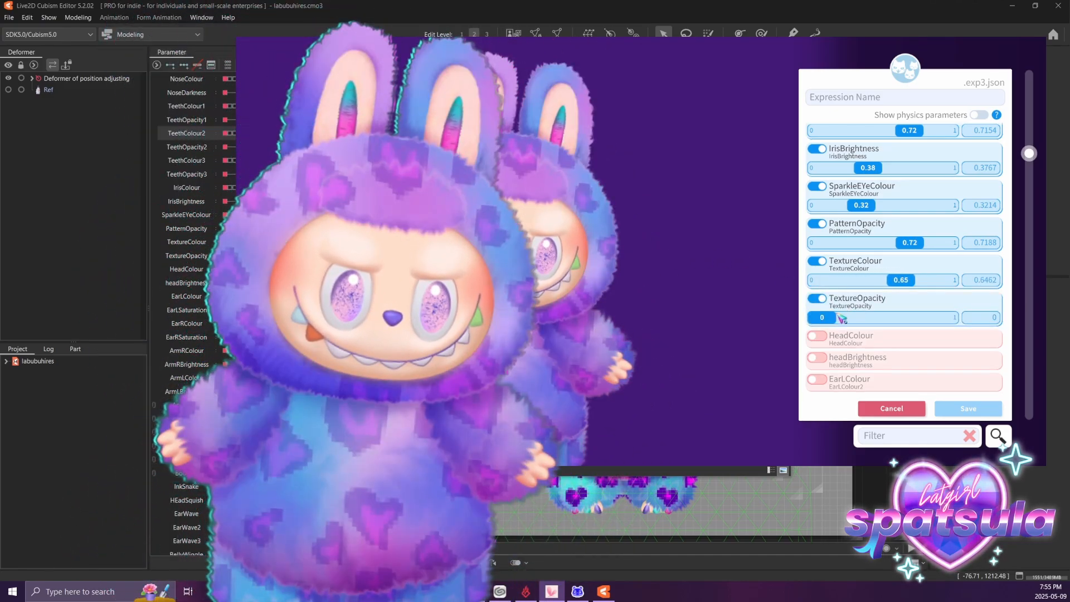
{"action": "left_click_drag", "start_coordinate": [819, 318], "coordinate": [886, 317]}
{"action": "left_click_drag", "start_coordinate": [903, 281], "coordinate": [789, 296]}
{"action": "left_click_drag", "start_coordinate": [873, 317], "coordinate": [811, 318]}
{"action": "left_click", "coordinate": [817, 335]}
{"action": "mouse_move", "coordinate": [825, 354]}
{"action": "left_mouse_down"}
{"action": "mouse_move", "coordinate": [861, 355]}
{"action": "mouse_move", "coordinate": [808, 357]}
{"action": "left_mouse_up"}
{"action": "left_click_drag", "start_coordinate": [824, 318], "coordinate": [890, 321]}
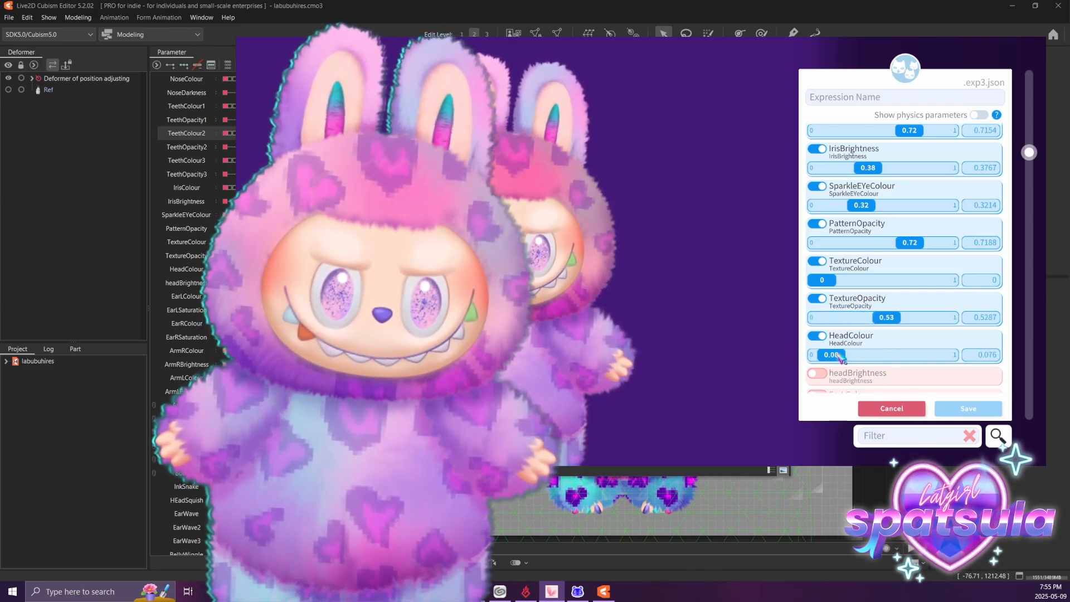
Set HeadColour to about 0.61 and enable headBrightness at about 0.35.
{"action": "left_click_drag", "start_coordinate": [841, 358], "coordinate": [895, 353]}
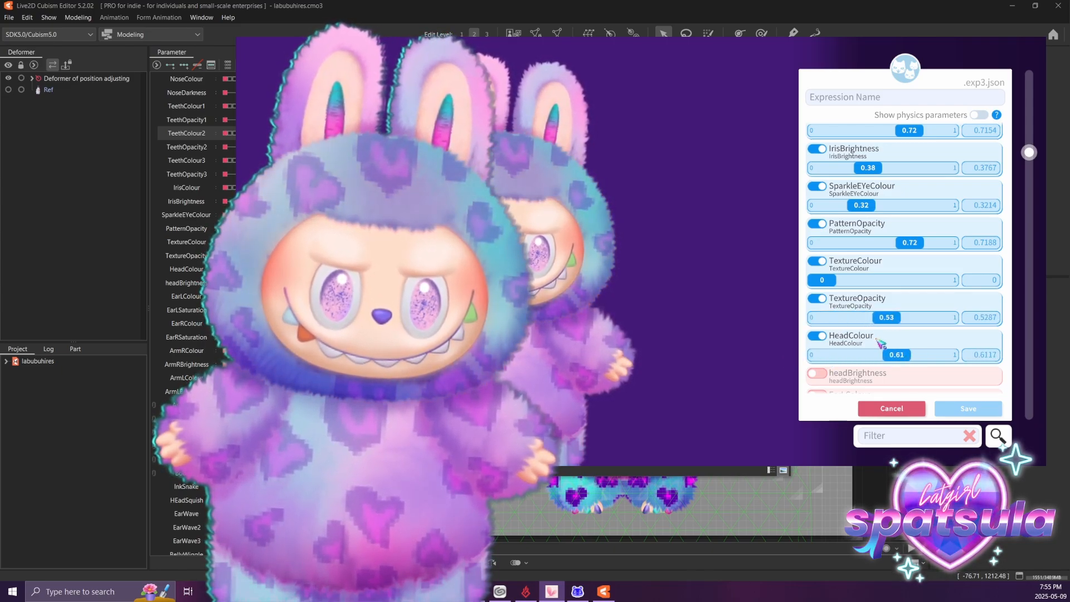
{"action": "scroll", "coordinate": [881, 342], "scroll_direction": "down", "scroll_amount": 2}
{"action": "left_click", "coordinate": [817, 301]}
{"action": "left_click_drag", "start_coordinate": [825, 320], "coordinate": [892, 325]}
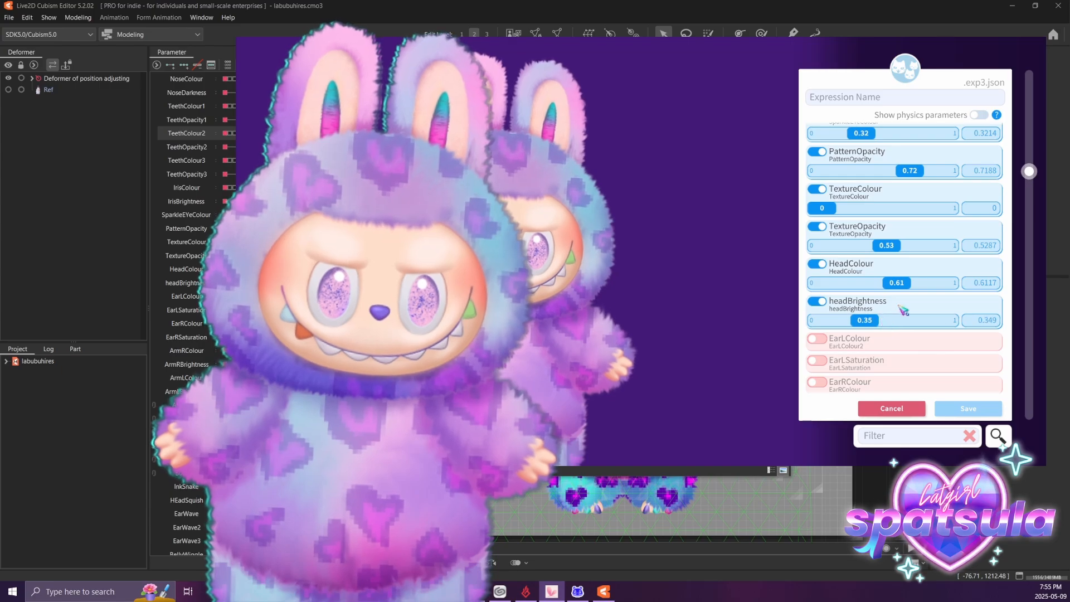
Set HeadColour to about 0.72, headBrightness 0.02, EarLColour 0.62, EarLSaturation 0, EarRColour 0.77 and EarRSaturation 0.7.
{"action": "left_click_drag", "start_coordinate": [886, 282], "coordinate": [859, 284]}
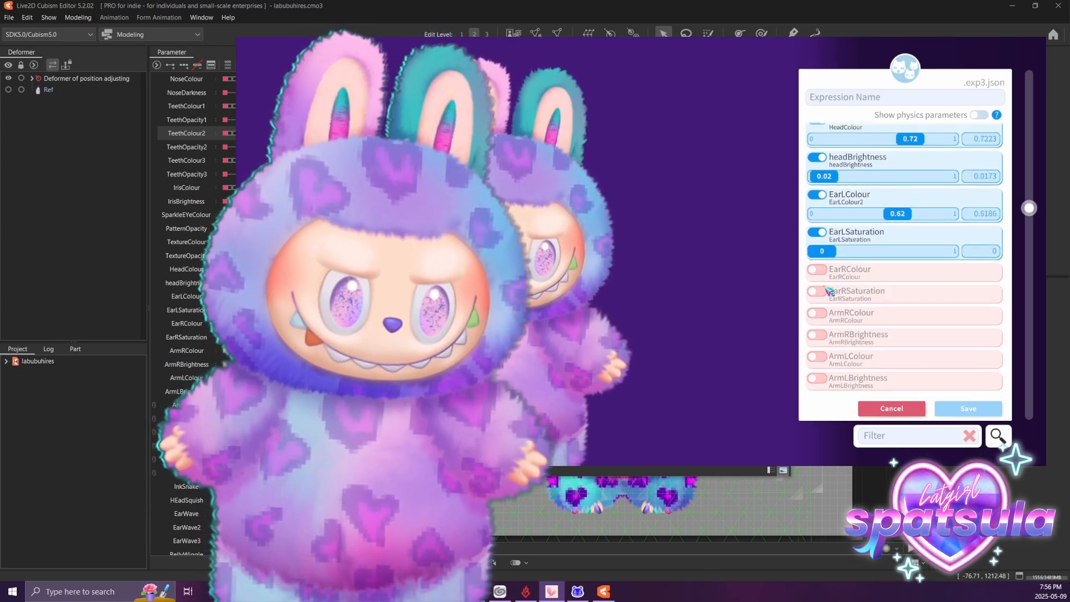
{"action": "left_click", "coordinate": [817, 271]}
{"action": "left_click_drag", "start_coordinate": [829, 290], "coordinate": [926, 292]}
Recolour both arms by enabling ArmRColour at about 0.8, ArmRBrightness at 0.41, ArmLColour at 0.29 and ArmLBrightness at 0.1.
{"action": "left_click", "coordinate": [817, 272]}
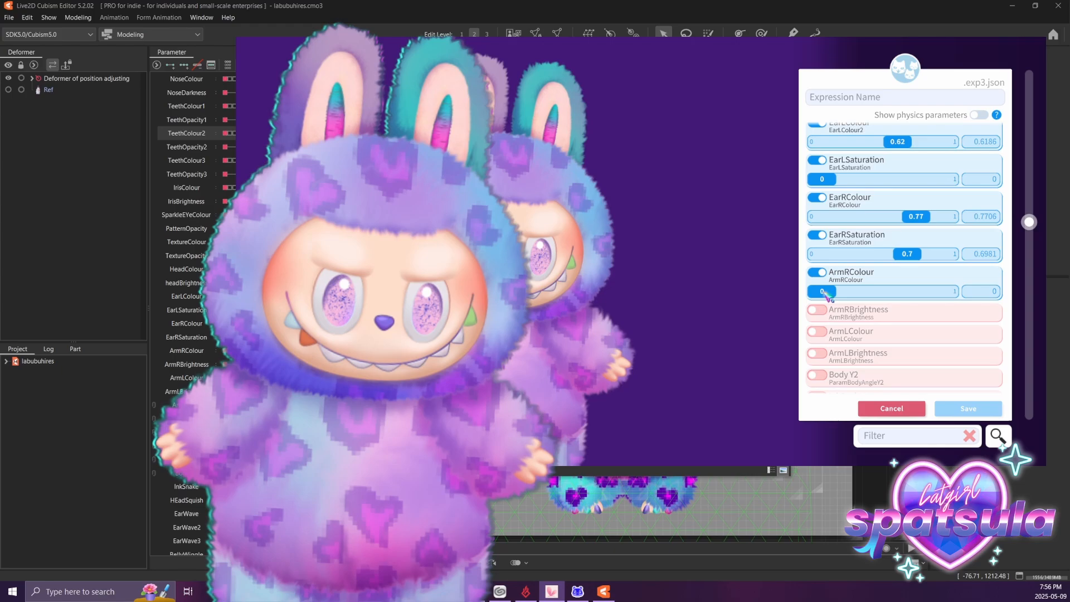
{"action": "left_click_drag", "start_coordinate": [825, 293], "coordinate": [894, 298]}
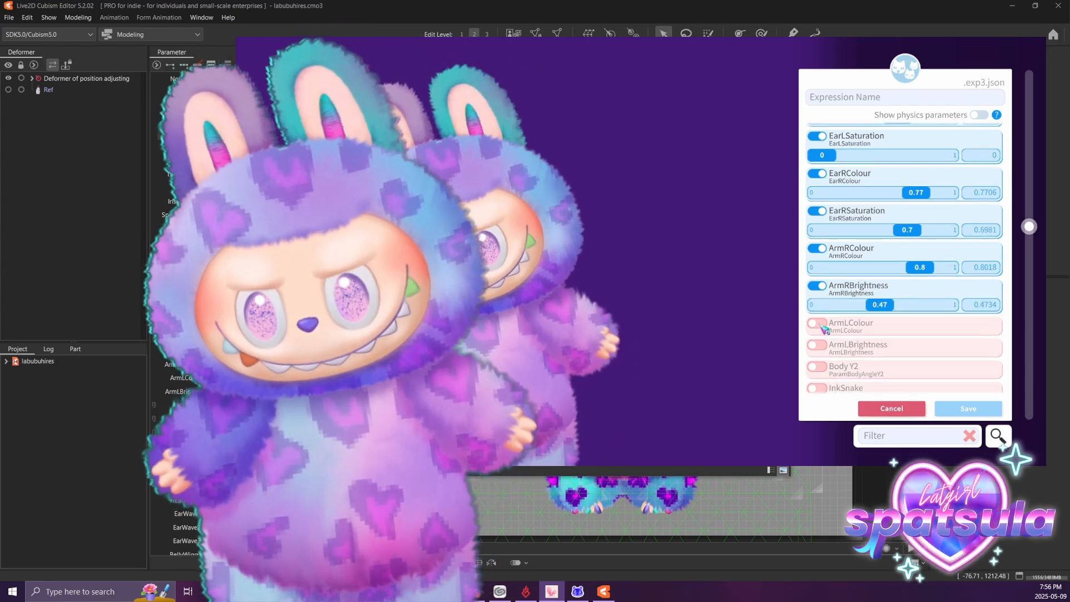
{"action": "left_click", "coordinate": [817, 323]}
{"action": "left_click_drag", "start_coordinate": [831, 343], "coordinate": [887, 346]}
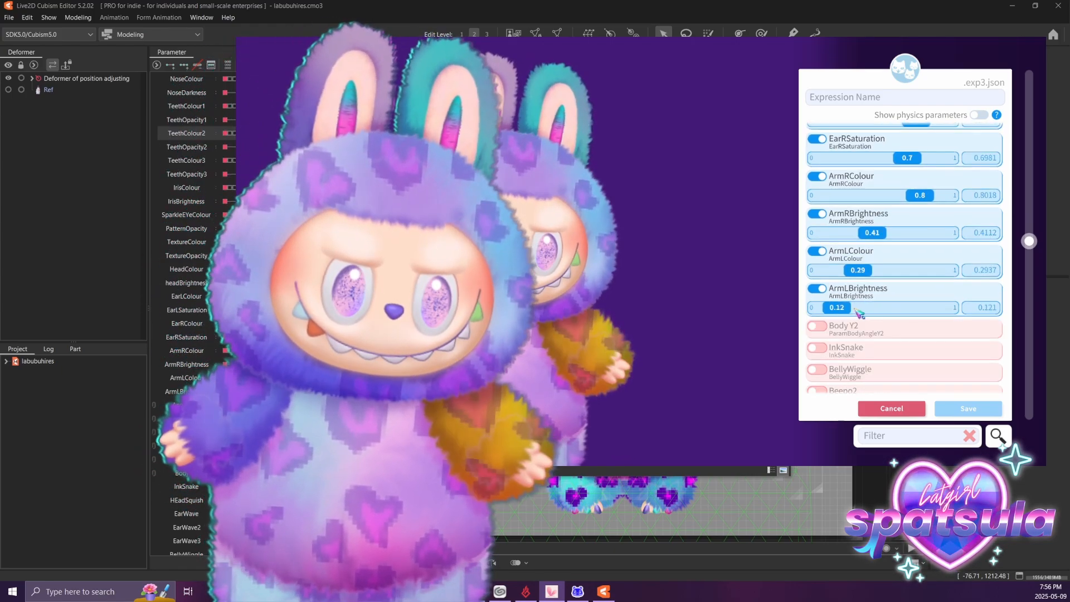
{"action": "left_click_drag", "start_coordinate": [880, 308], "coordinate": [842, 313]}
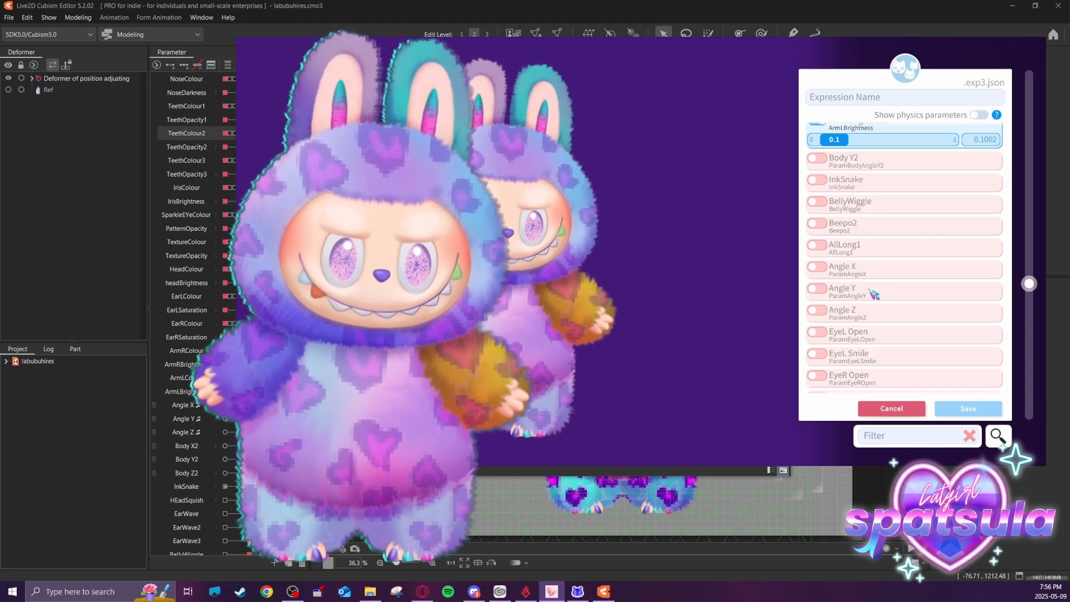
Review the remaining parameters of the expression and discard the expression without saving it.
{"action": "scroll", "coordinate": [874, 293], "scroll_direction": "down", "scroll_amount": 9}
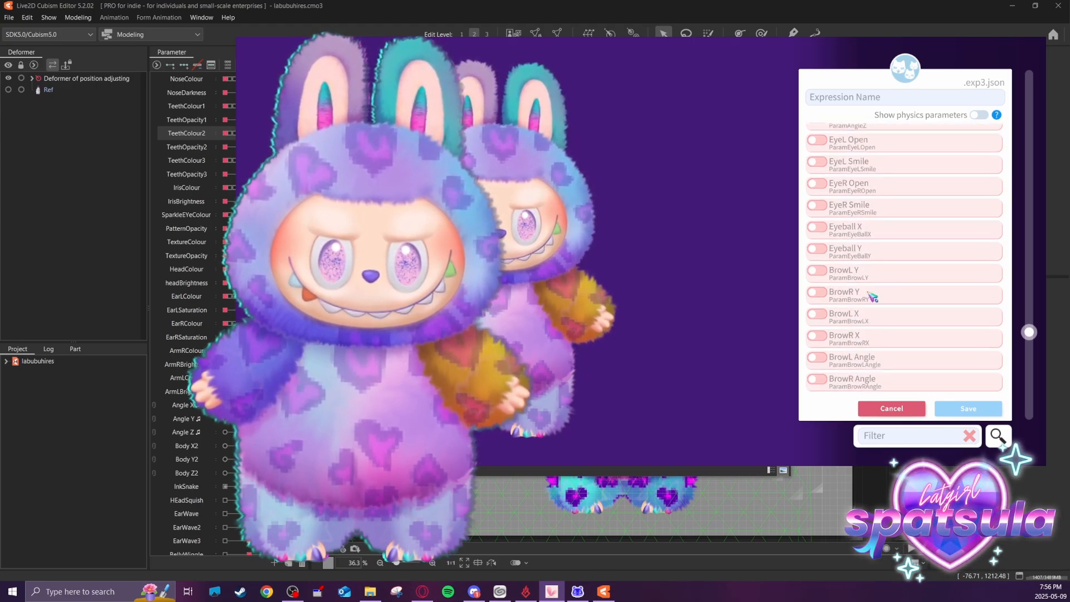
{"action": "scroll", "coordinate": [894, 299], "scroll_direction": "up", "scroll_amount": 5}
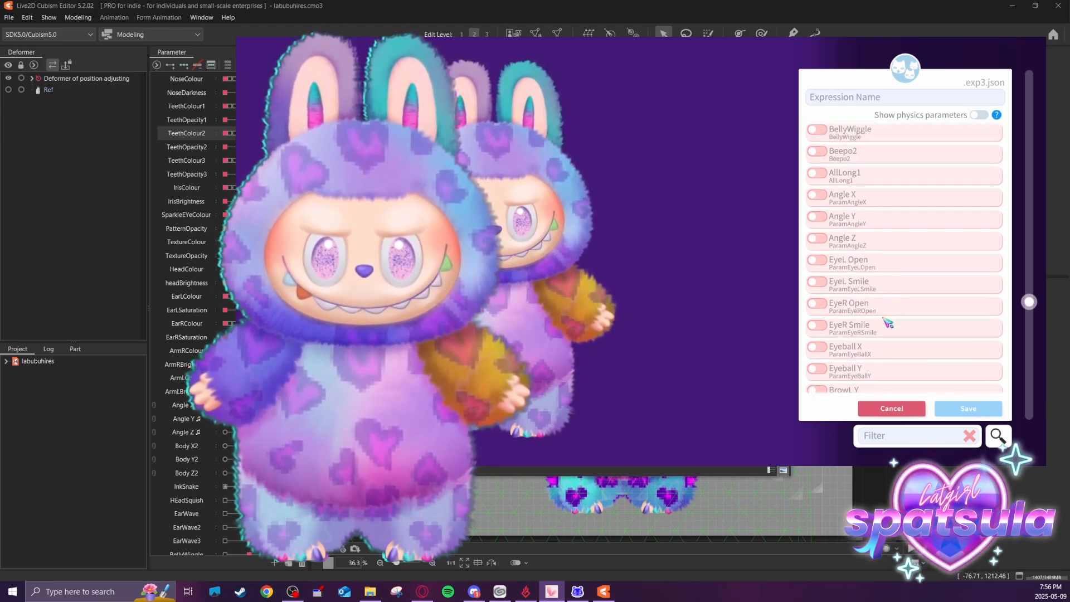
{"action": "scroll", "coordinate": [892, 312], "scroll_direction": "up", "scroll_amount": 8}
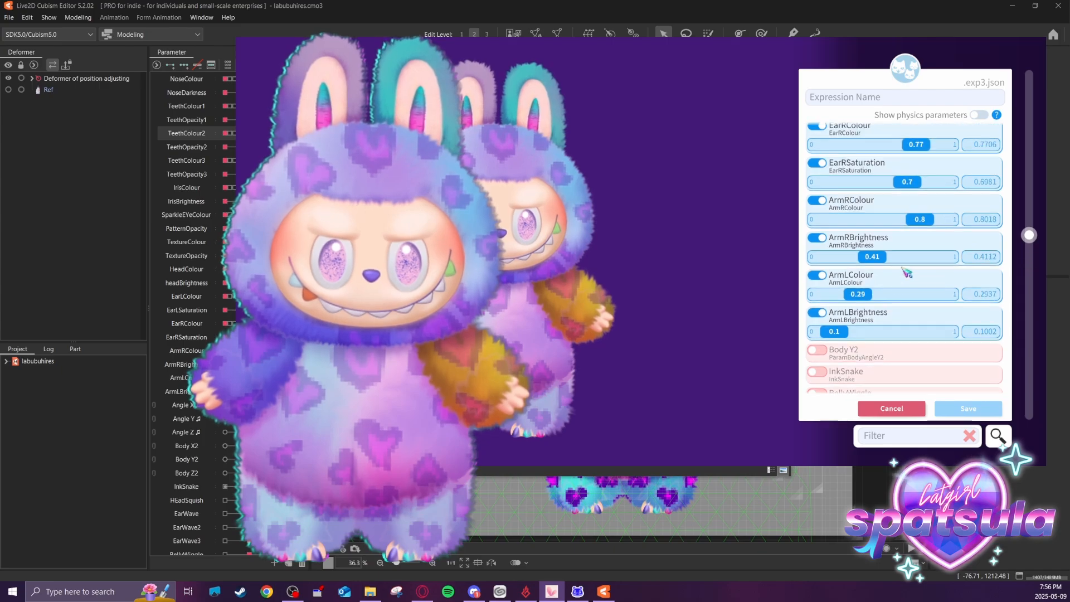
{"action": "scroll", "coordinate": [907, 272], "scroll_direction": "up", "scroll_amount": 8}
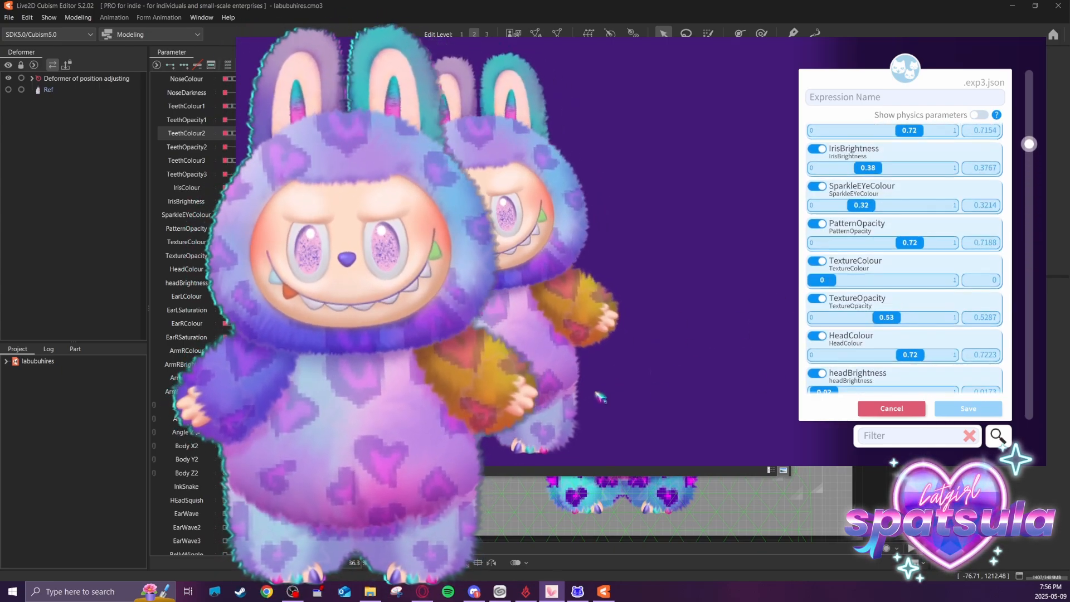
{"action": "left_click", "coordinate": [892, 409]}
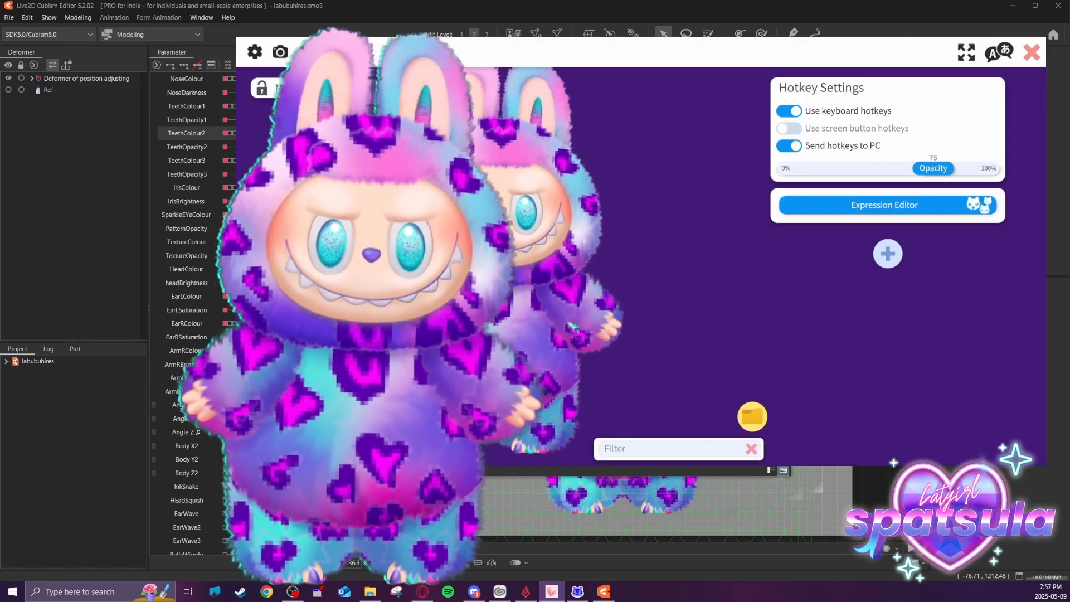
Add a new hotkey entry in the model's hotkey settings.
{"action": "left_click", "coordinate": [888, 255]}
{"action": "left_click", "coordinate": [701, 341]}
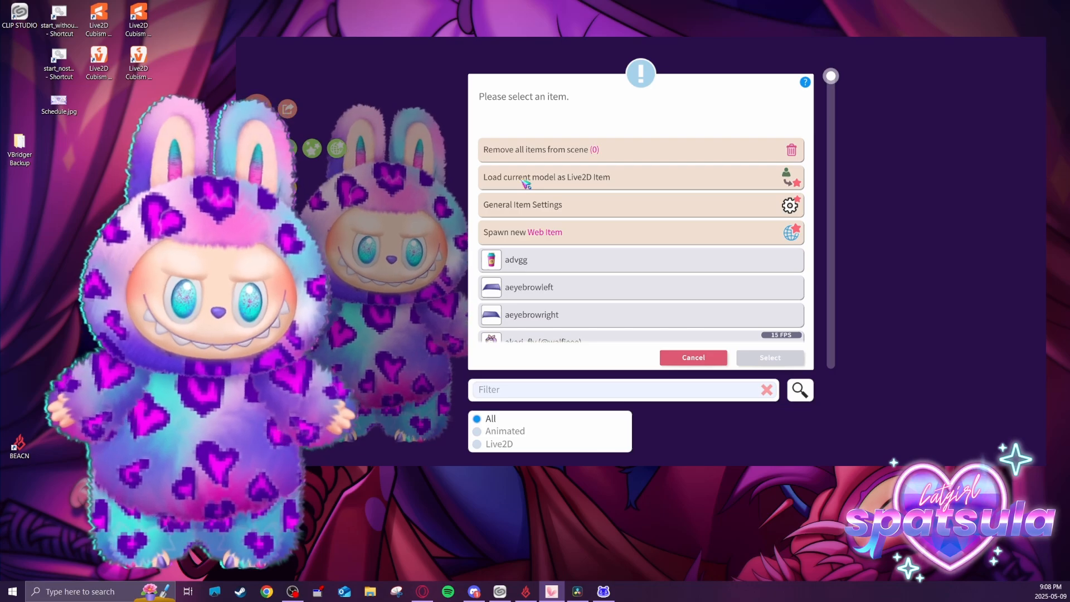
Load the current labubu model as a Live2D item, accepting its default movement range and ArtMesh multiply and screen color settings.
{"action": "left_click", "coordinate": [615, 188]}
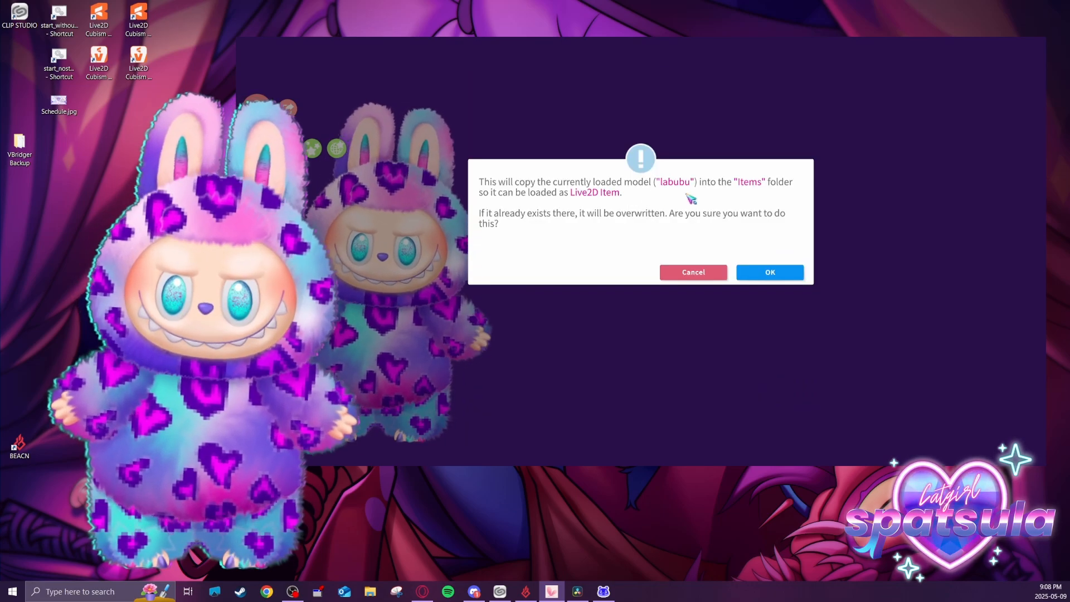
{"action": "left_click", "coordinate": [781, 273]}
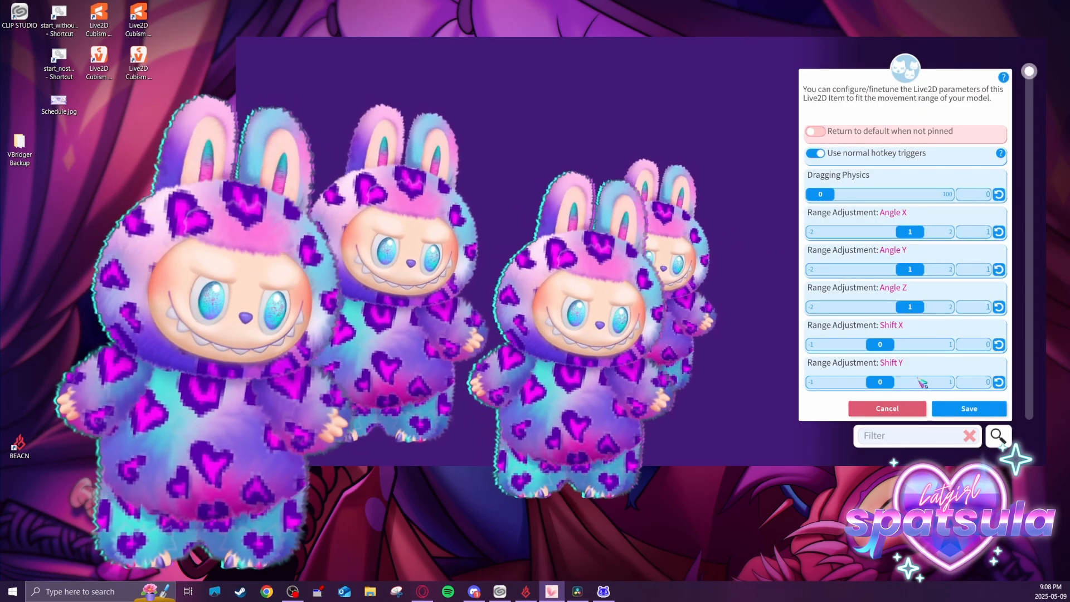
{"action": "left_click", "coordinate": [970, 407]}
{"action": "left_click", "coordinate": [769, 273]}
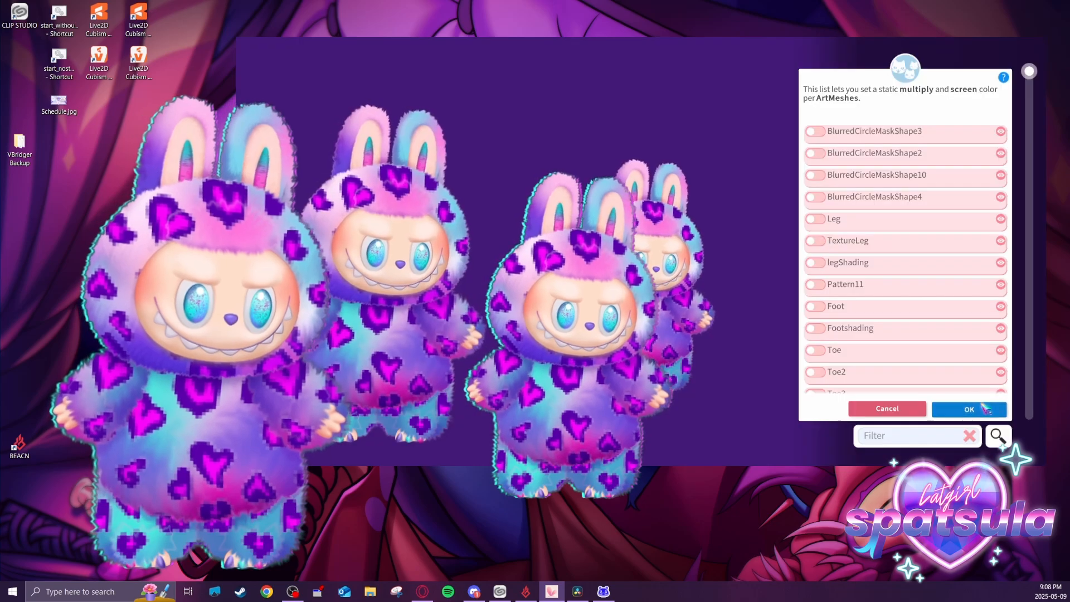
{"action": "left_click", "coordinate": [977, 408]}
Remove the labubu Live2D item from the scene and move the main model to the middle of the scene.
{"action": "left_click_drag", "start_coordinate": [614, 321], "coordinate": [986, 441]}
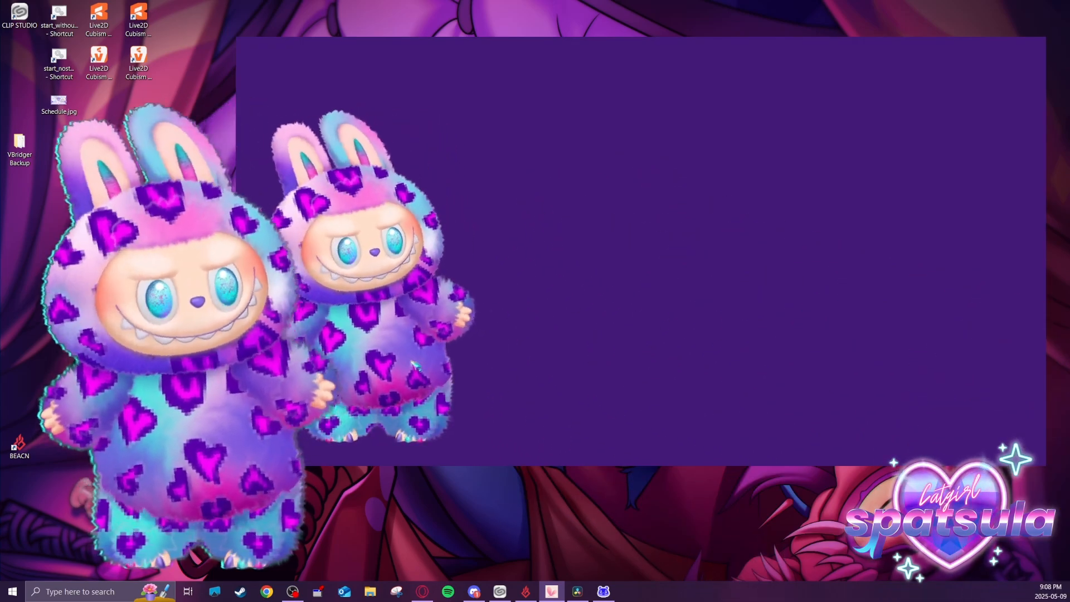
{"action": "left_click_drag", "start_coordinate": [421, 368], "coordinate": [617, 372]}
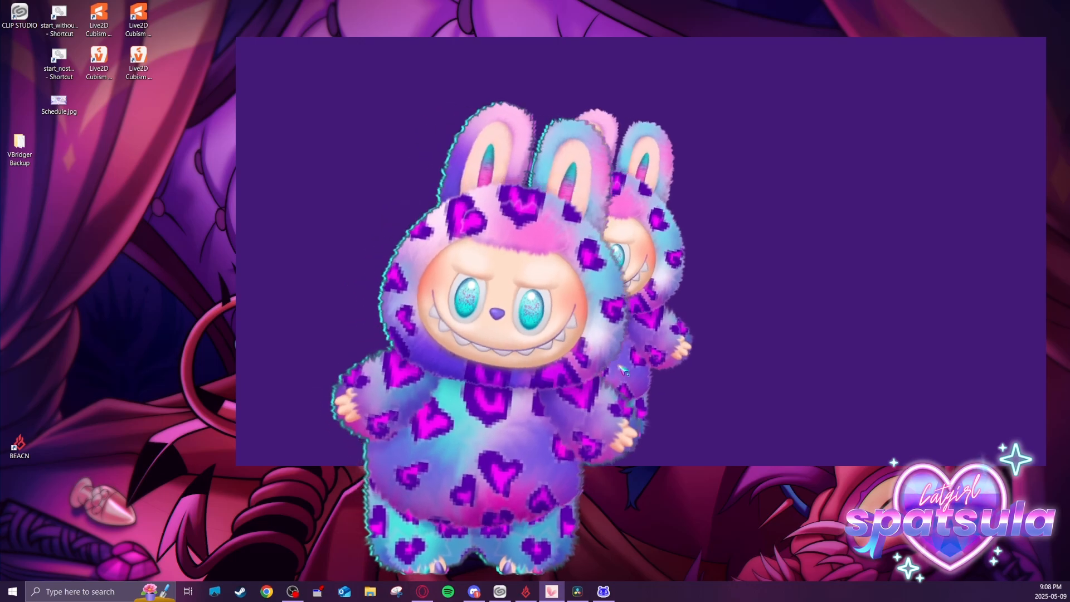